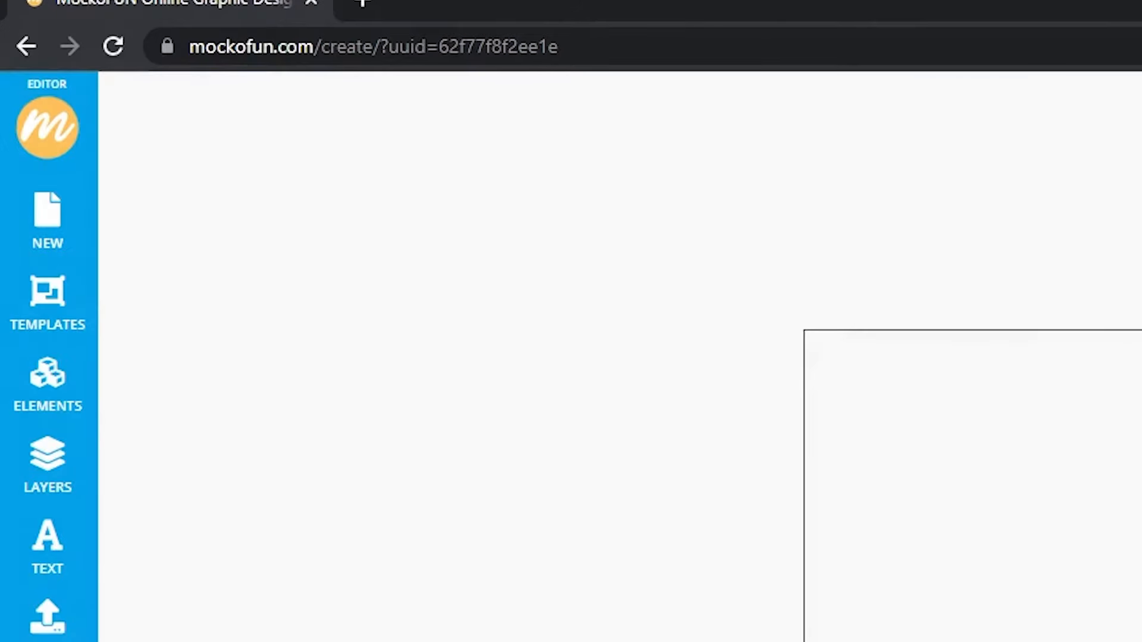
Step: Search the templates gallery for "magazine cover" and open the free Time Magazine Cover Template
click(76, 311)
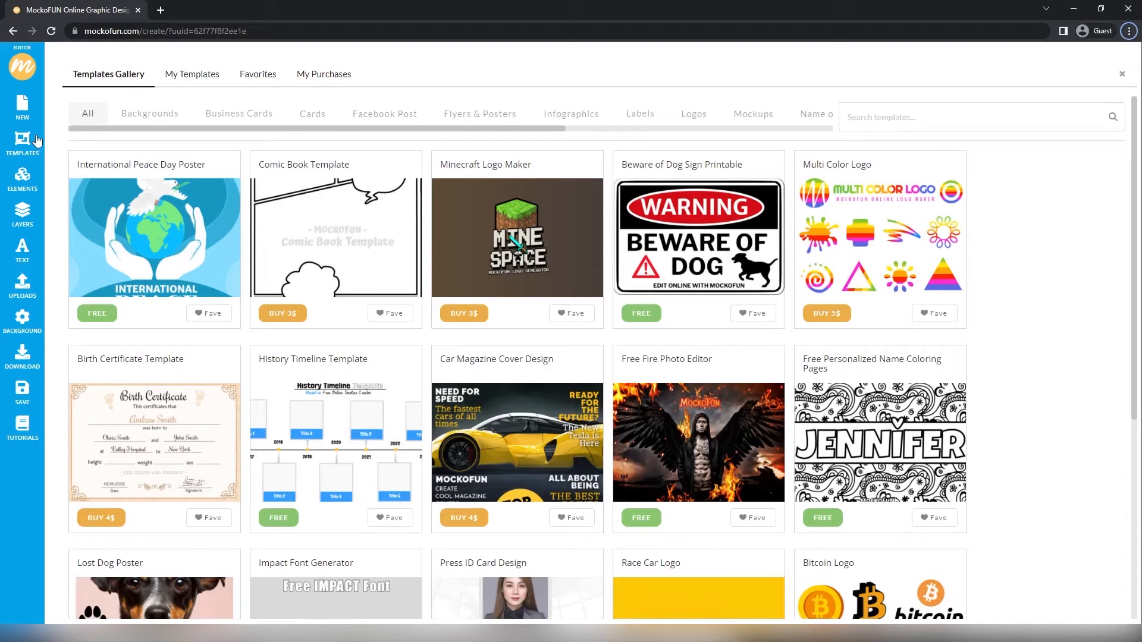
click(868, 108)
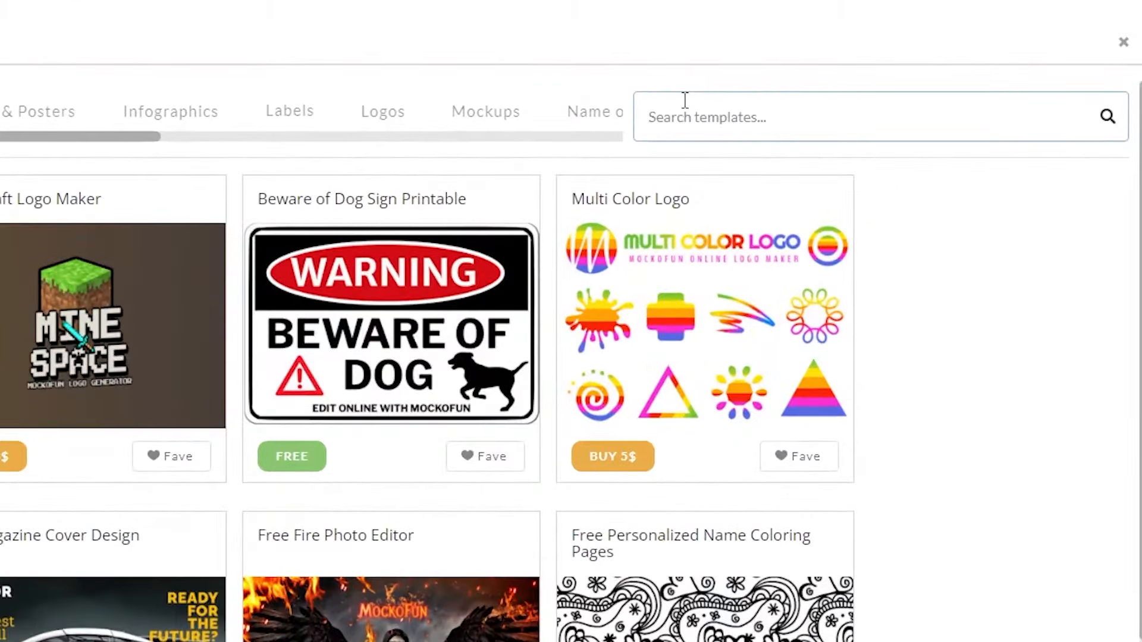
text(magazine cover)
key(Return)
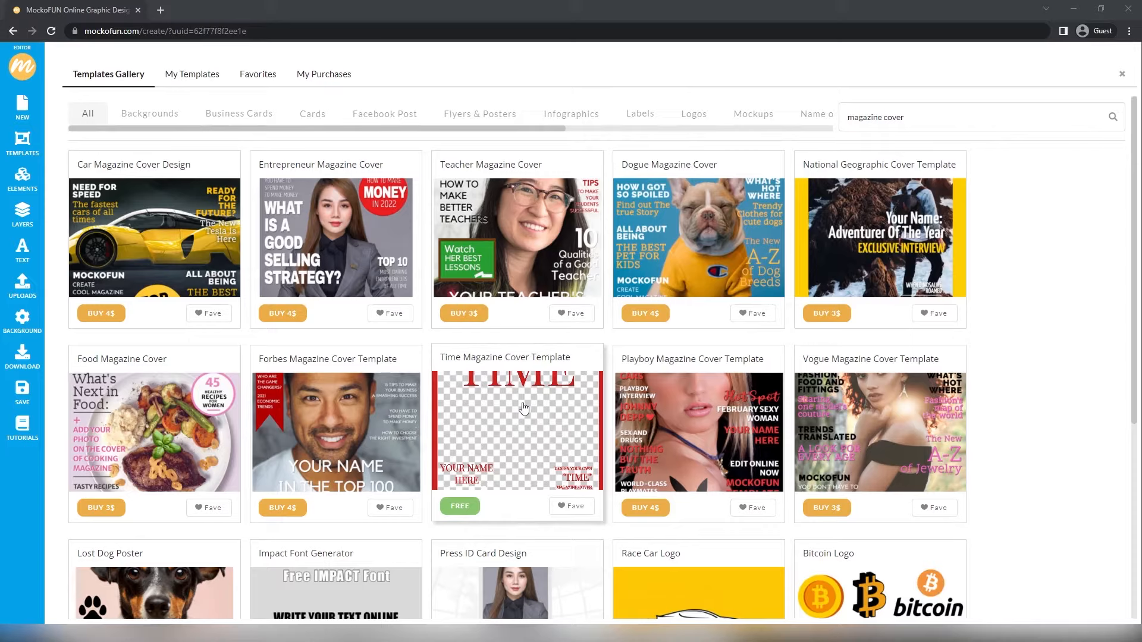
click(523, 409)
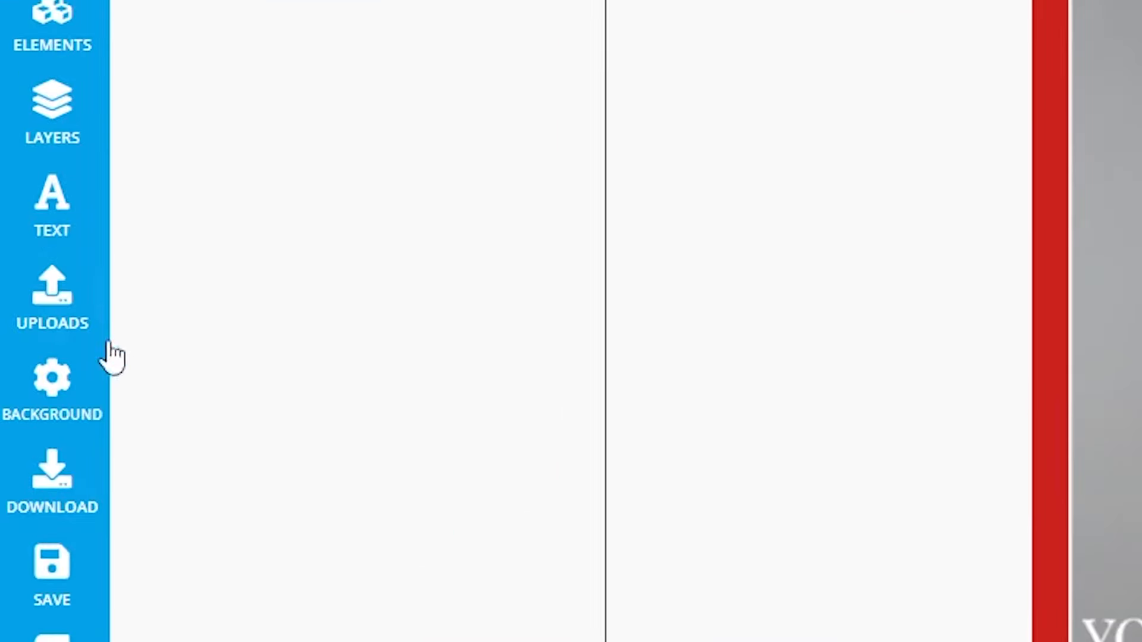
Step: Upload the woman-time image file from the computer to the uploads library
click(94, 334)
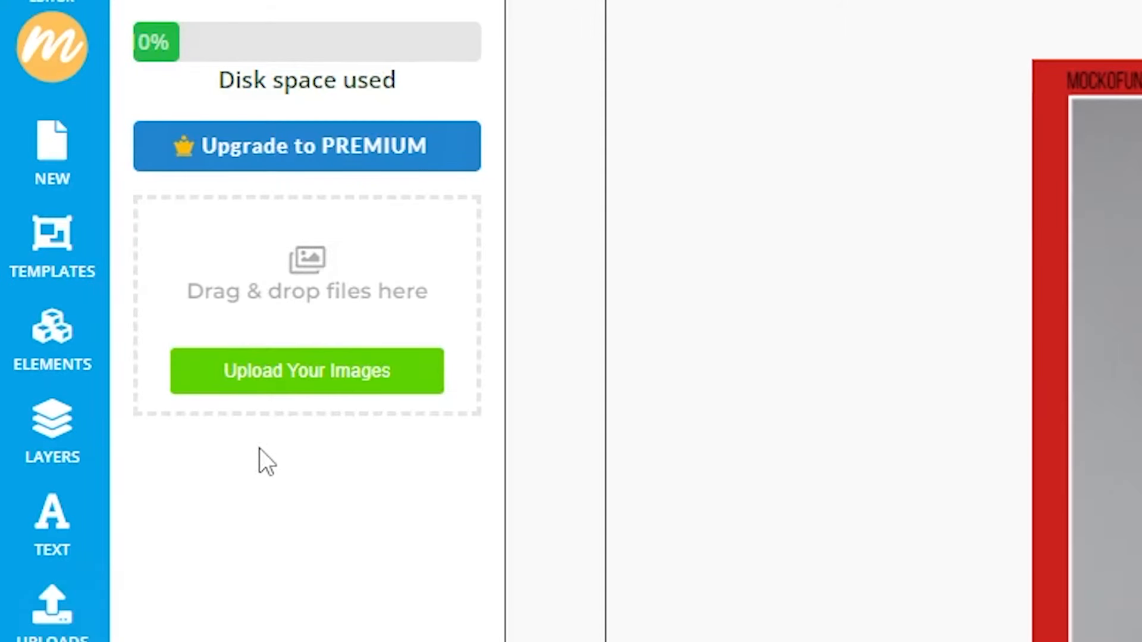
click(331, 397)
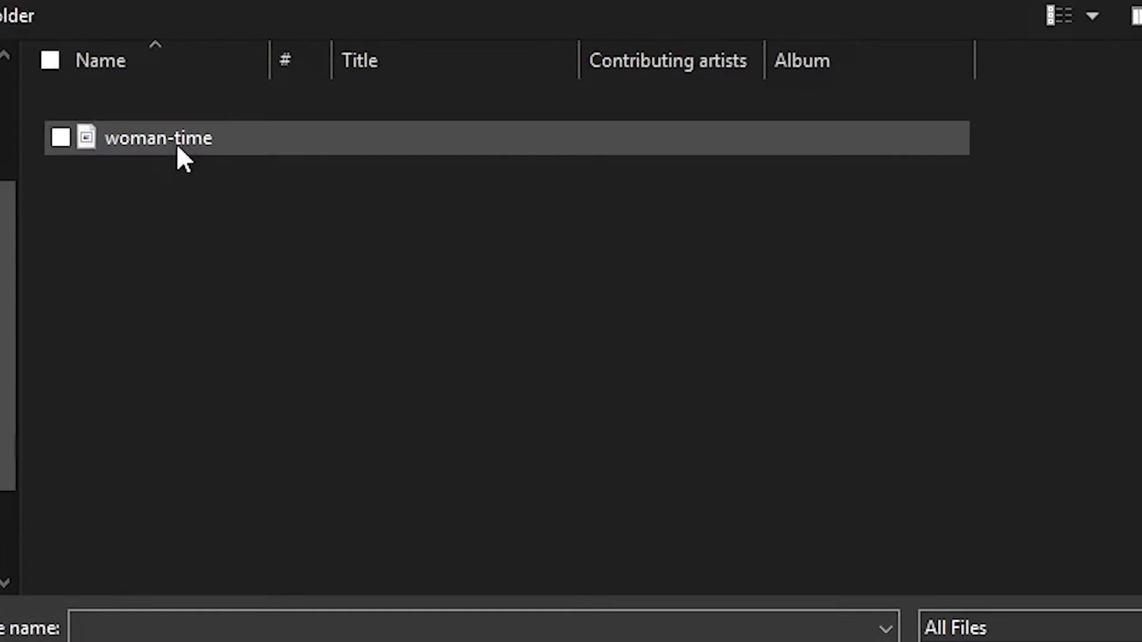
double_click(176, 144)
double_click(178, 144)
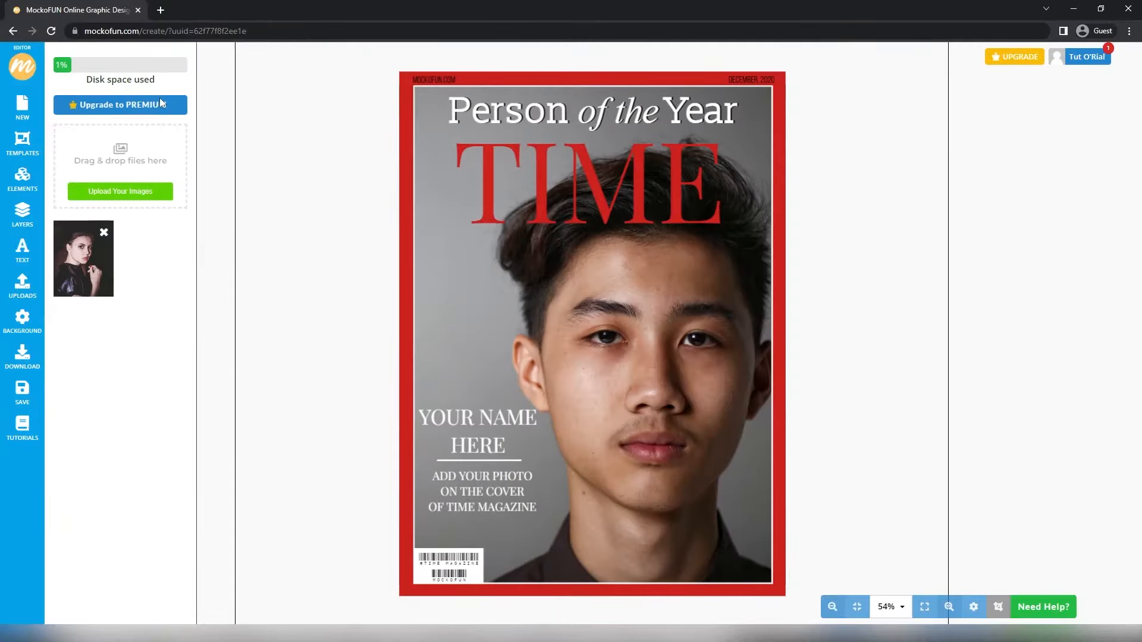
Step: Replace the template's cover portrait with the uploaded woman-time photo using Replace object
click(87, 273)
click(502, 364)
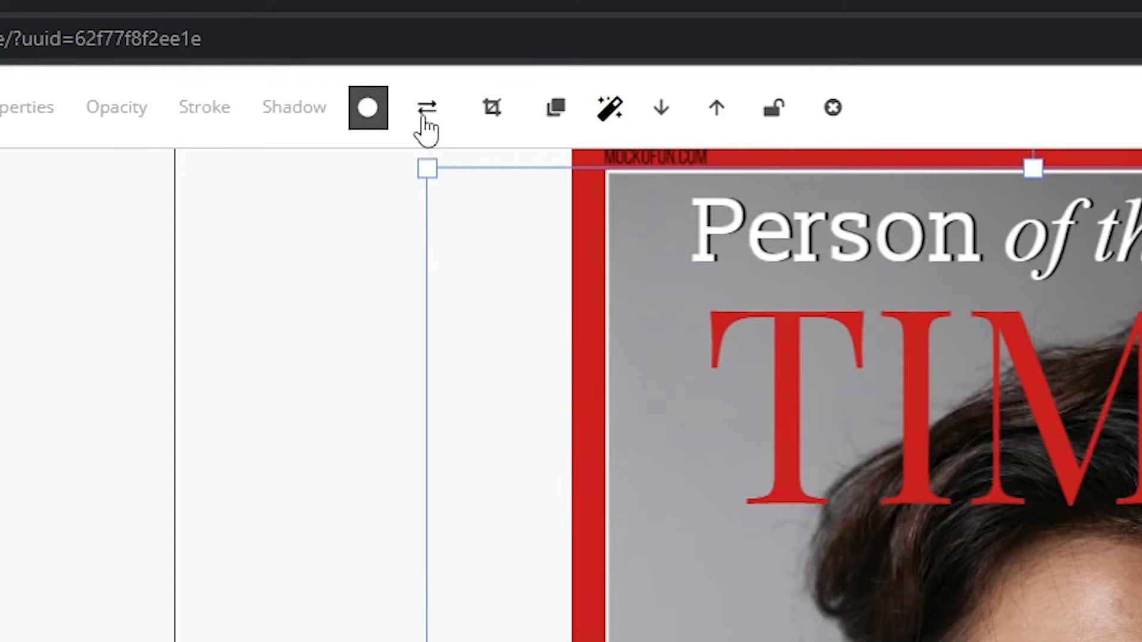
click(427, 108)
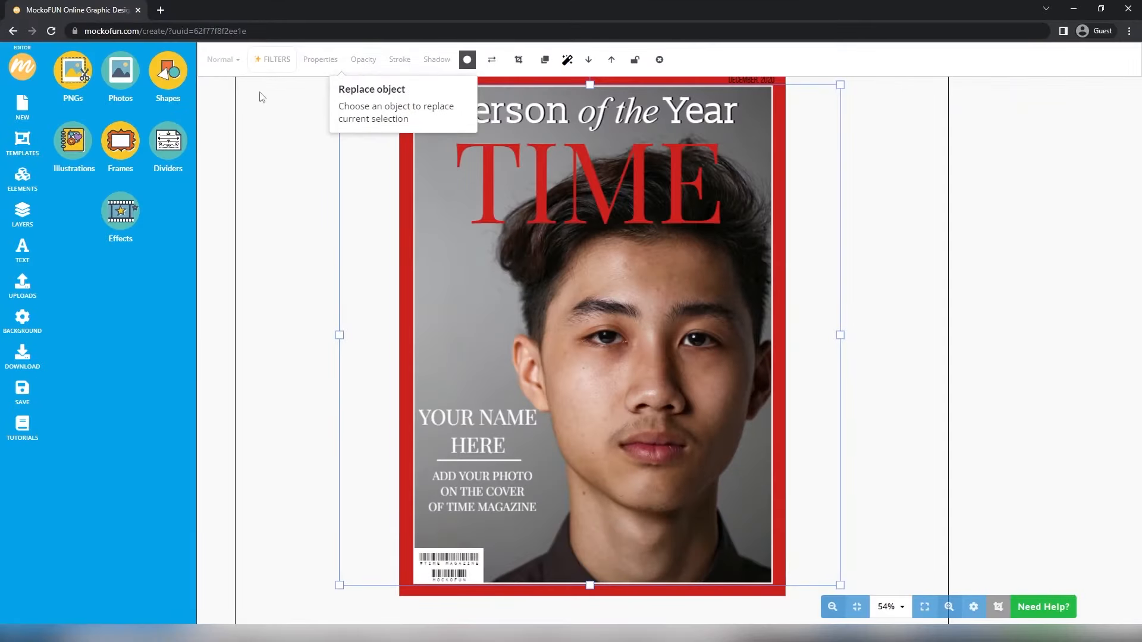
click(22, 286)
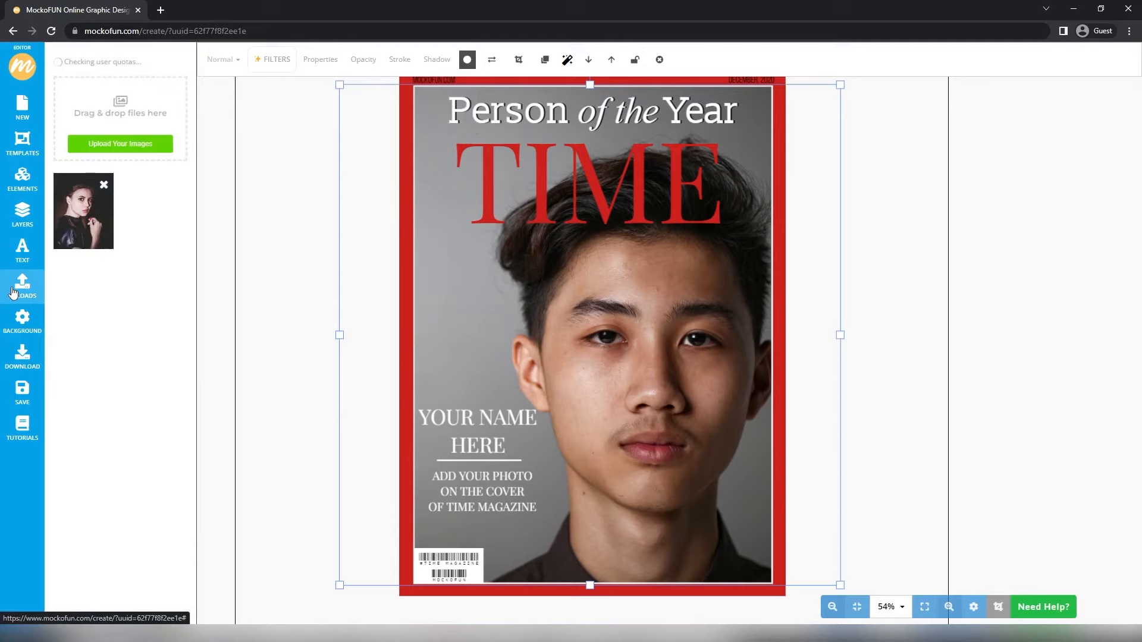
click(65, 239)
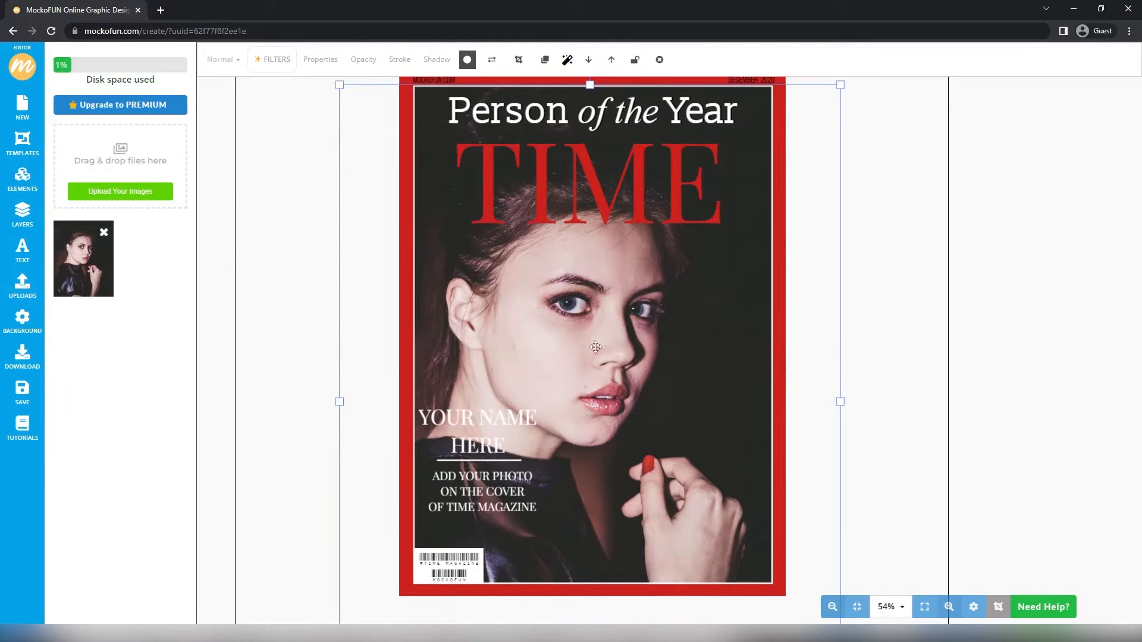
Step: Reposition and resize the woman's photo so it fills the red cover frame with her face right of centre, then deselect it
drag(612, 349, 639, 348)
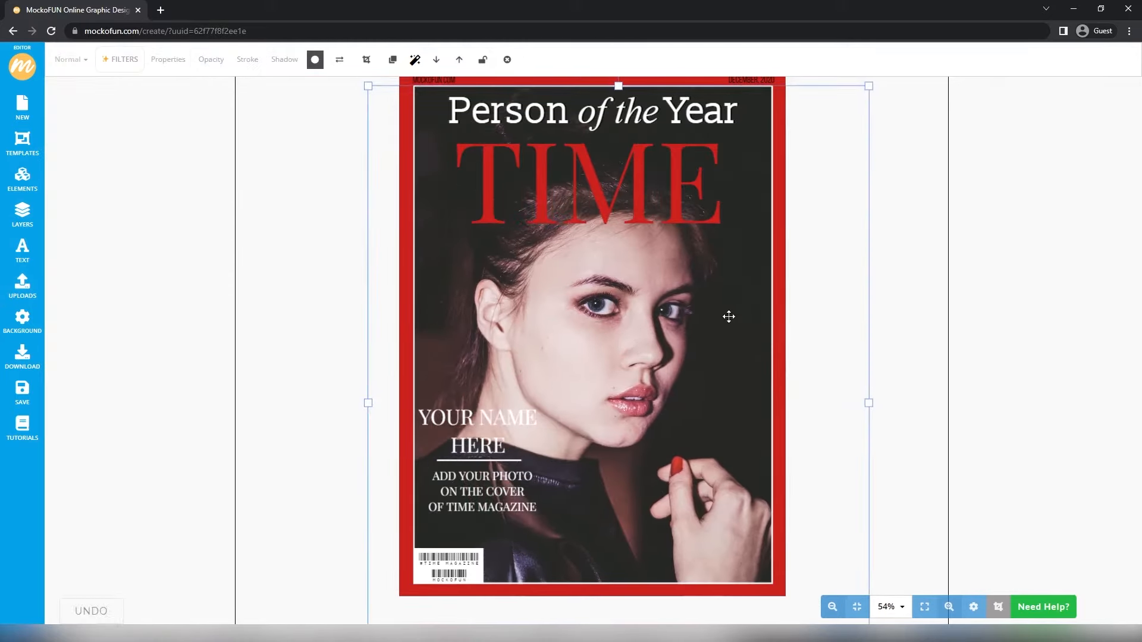
scroll(729, 318, down, 1)
click(859, 113)
click(800, 149)
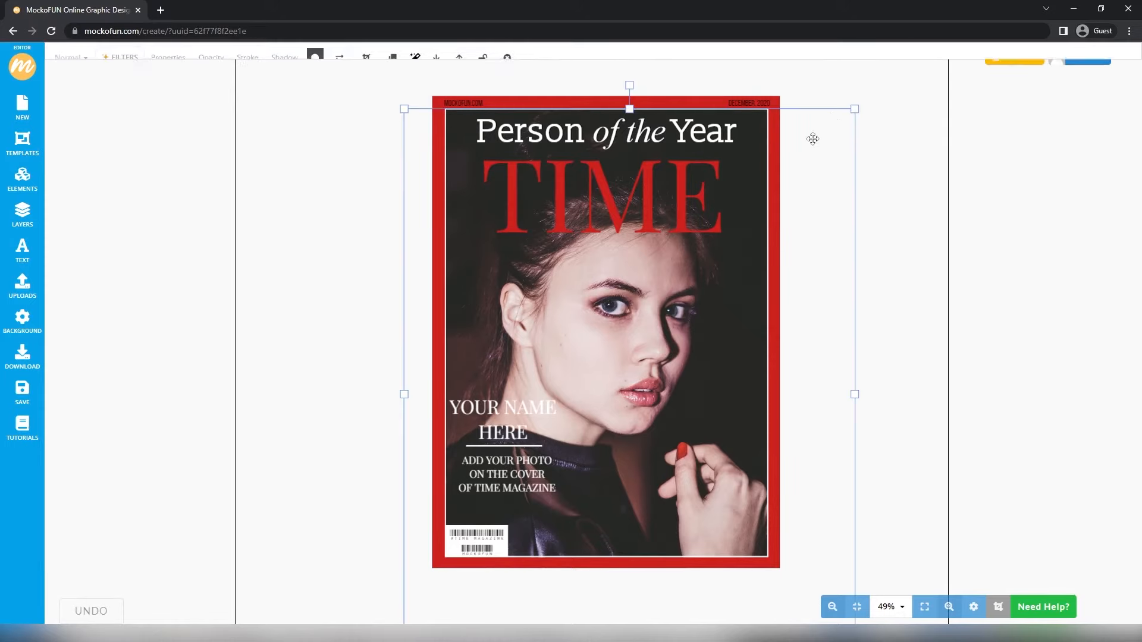
drag(853, 106, 812, 161)
drag(724, 295, 743, 236)
drag(424, 106, 370, 55)
drag(603, 301, 632, 362)
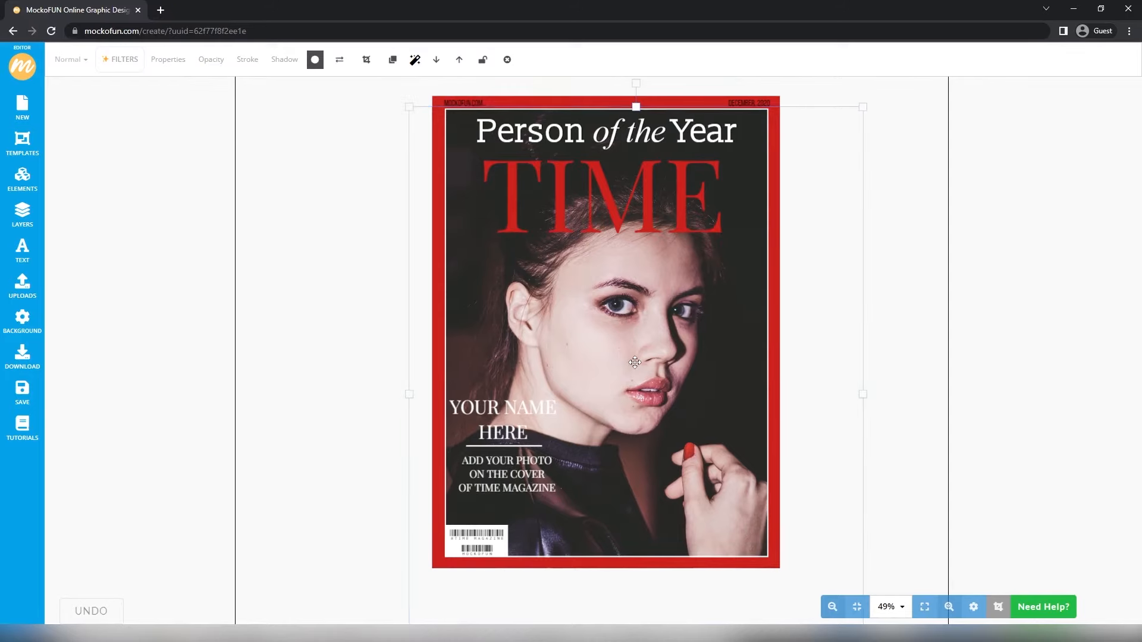
click(930, 362)
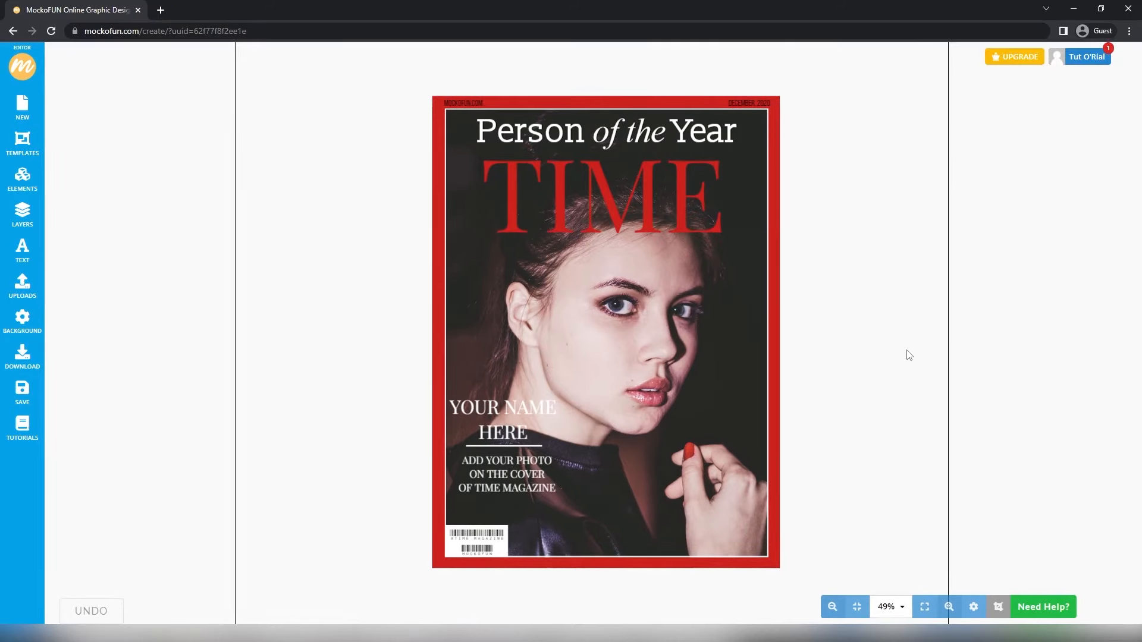
Step: Change the word "Person" to "Lady" in the headline above the TIME title
click(651, 136)
click(651, 135)
double_click(483, 140)
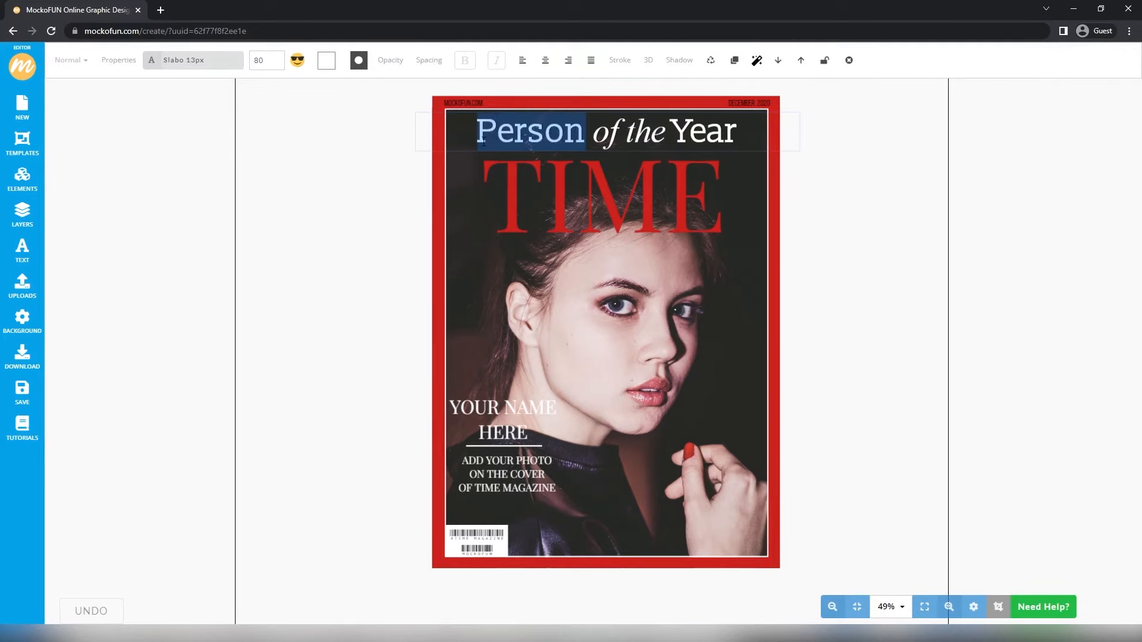
text(Lady)
key(ctrl+Right)
key(ctrl+Right)
key(ctrl+Right)
key(Right)
key(Right)
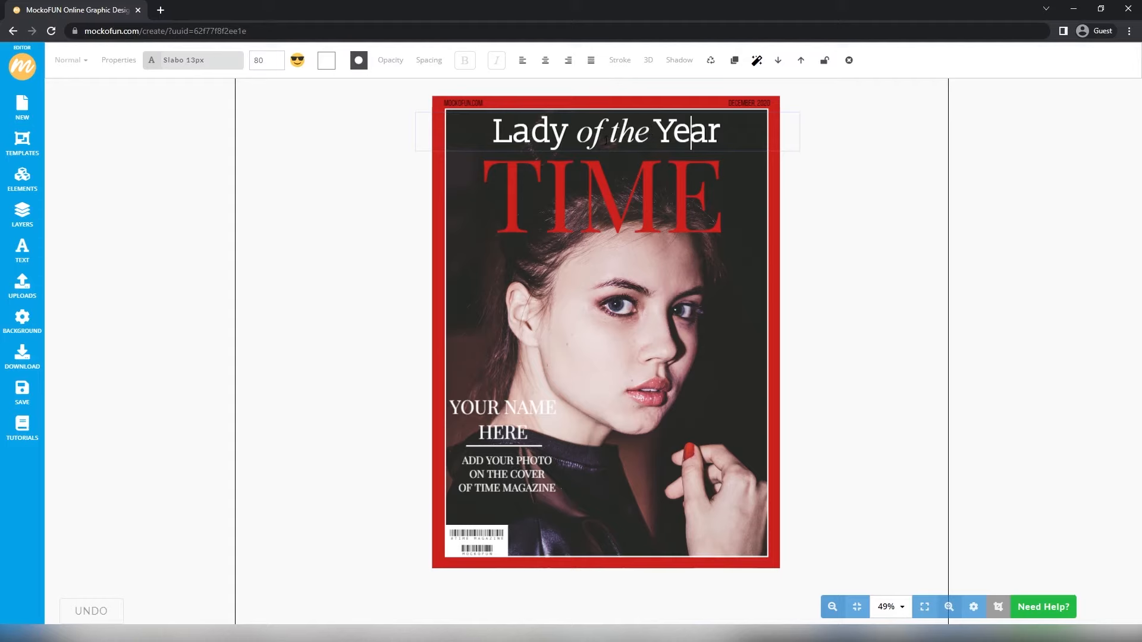
Step: Make the words "Lady" and "Year" bold in the headline, leaving "of the" in its own style
drag(493, 135, 568, 136)
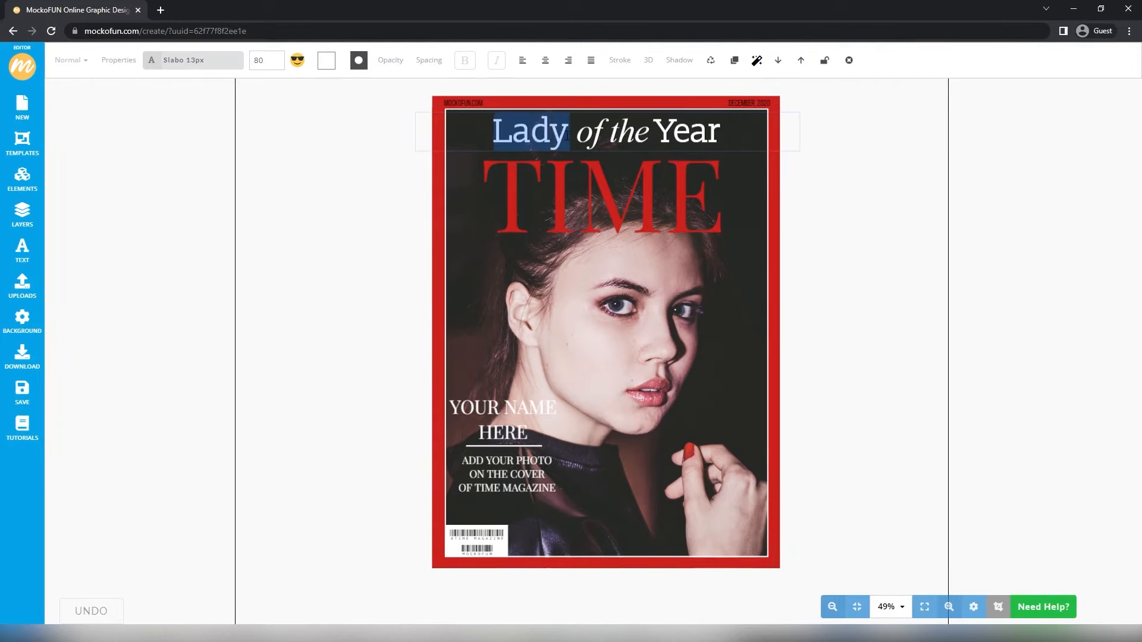
click(674, 132)
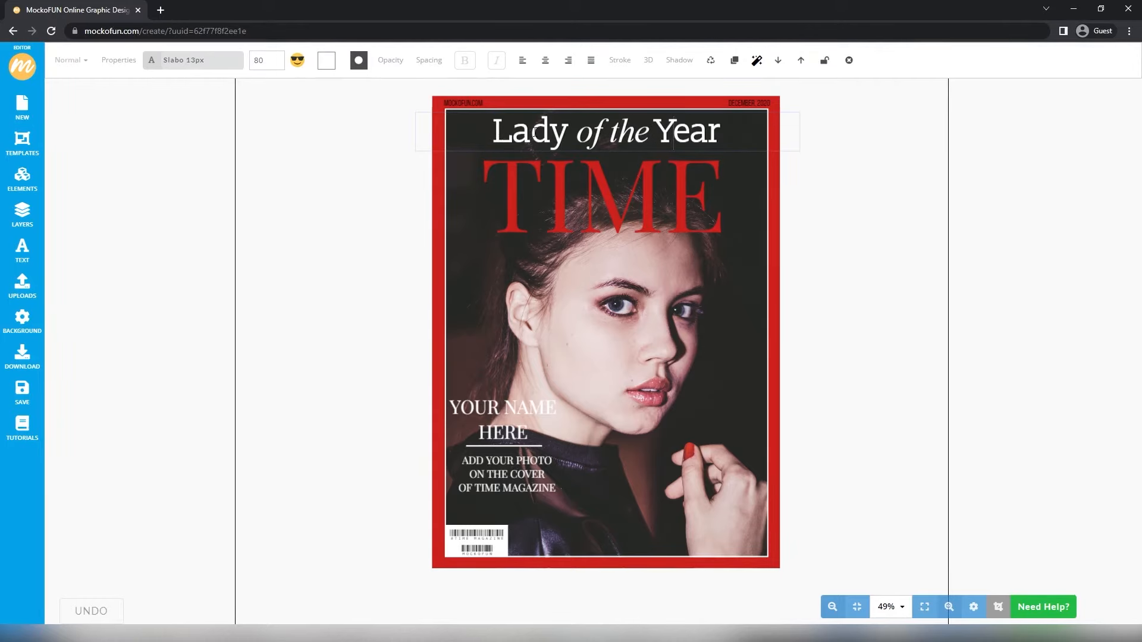
drag(494, 133, 554, 132)
click(464, 61)
double_click(660, 131)
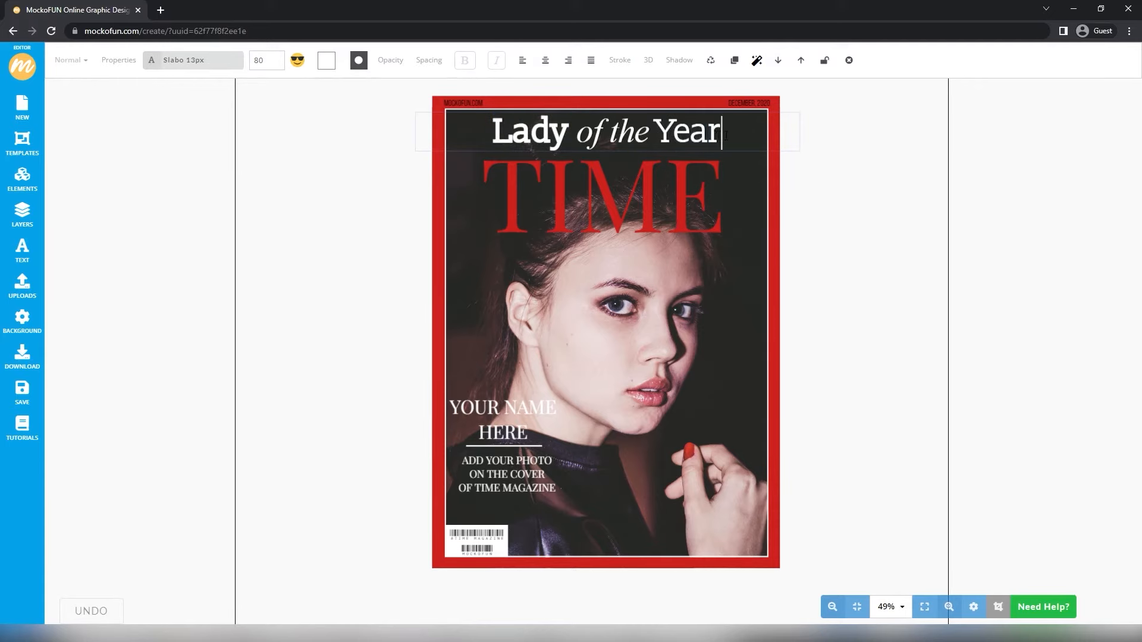
click(464, 60)
Step: Replace the "YOUR NAME HERE" placeholder with the cover person's name and move it down to just above the divider line
click(507, 411)
click(487, 408)
drag(463, 408, 548, 432)
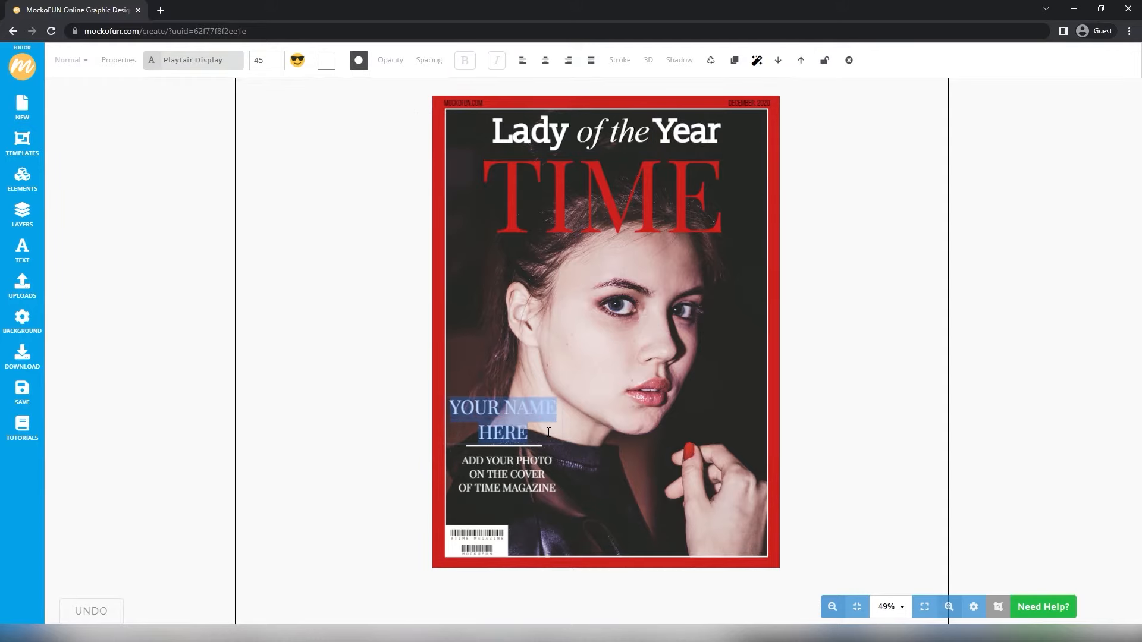
text(Tut O'Rial)
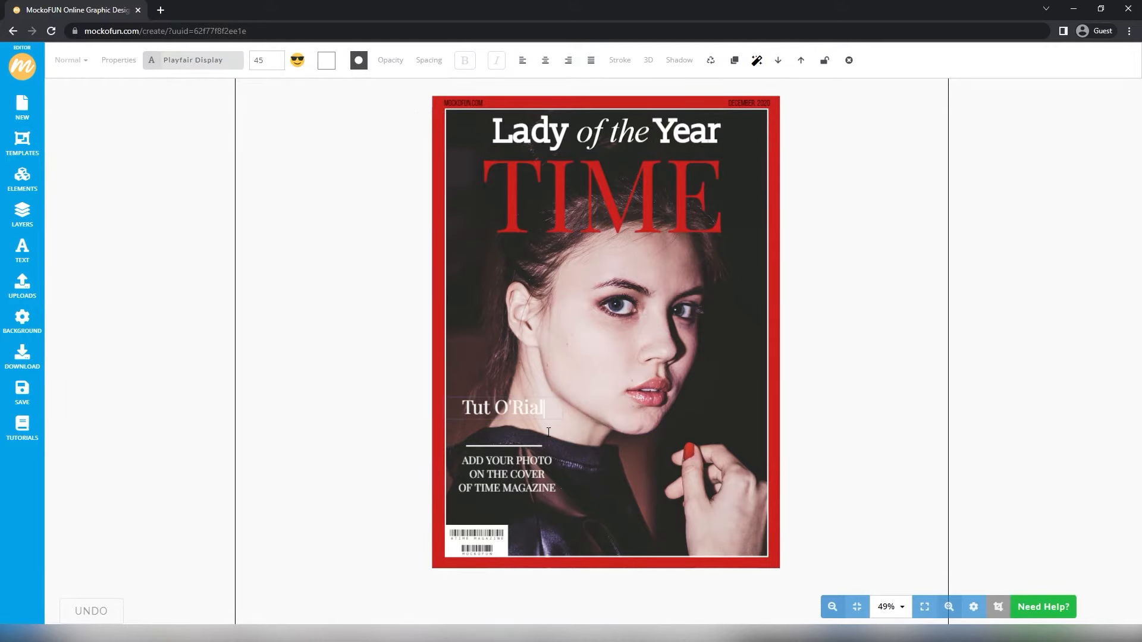
click(402, 428)
drag(515, 409, 514, 431)
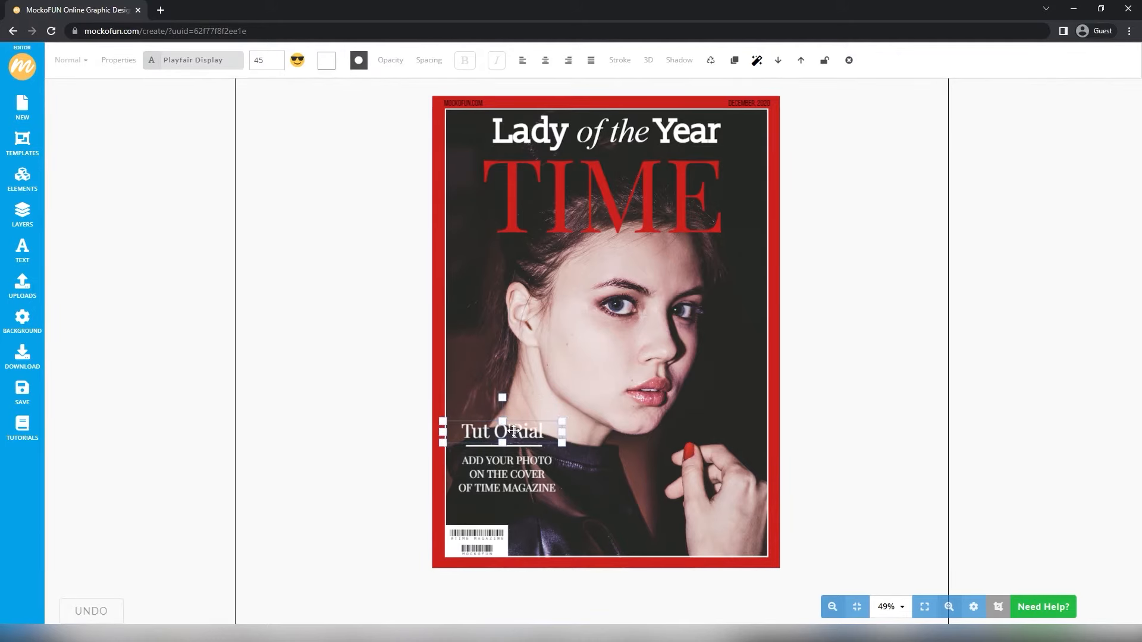
Step: Replace the small text below the divider with three lines: "LEARN HOW TO", "CREATE A CUSTOM", "MAGAZINE COVER"
click(513, 473)
double_click(513, 474)
key(ctrl+a)
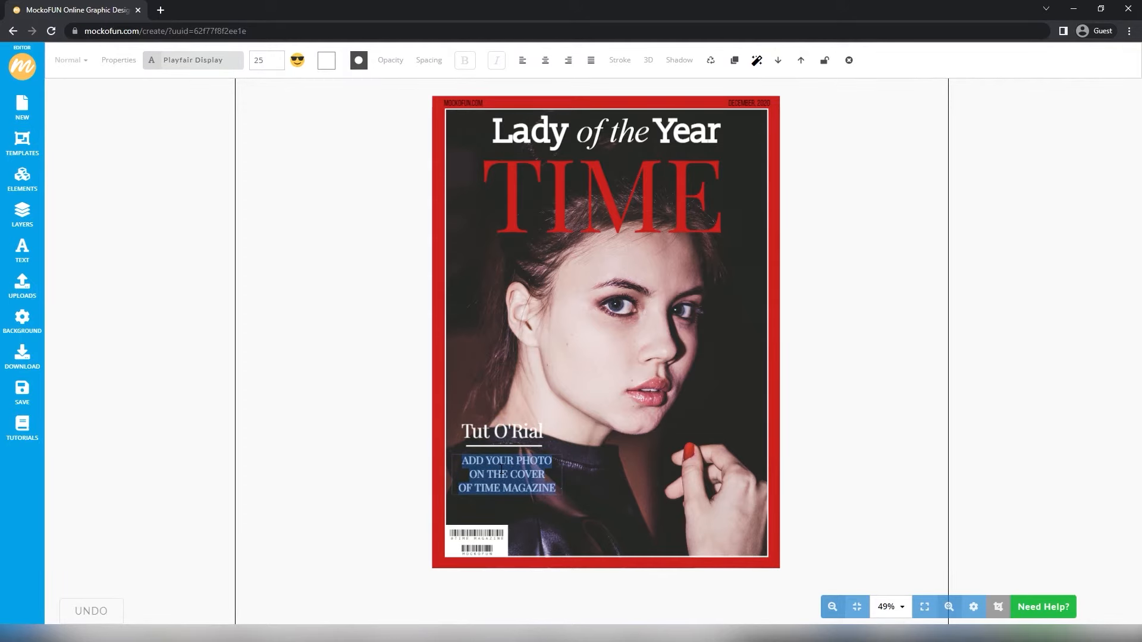
text(LEARN HOW TO)
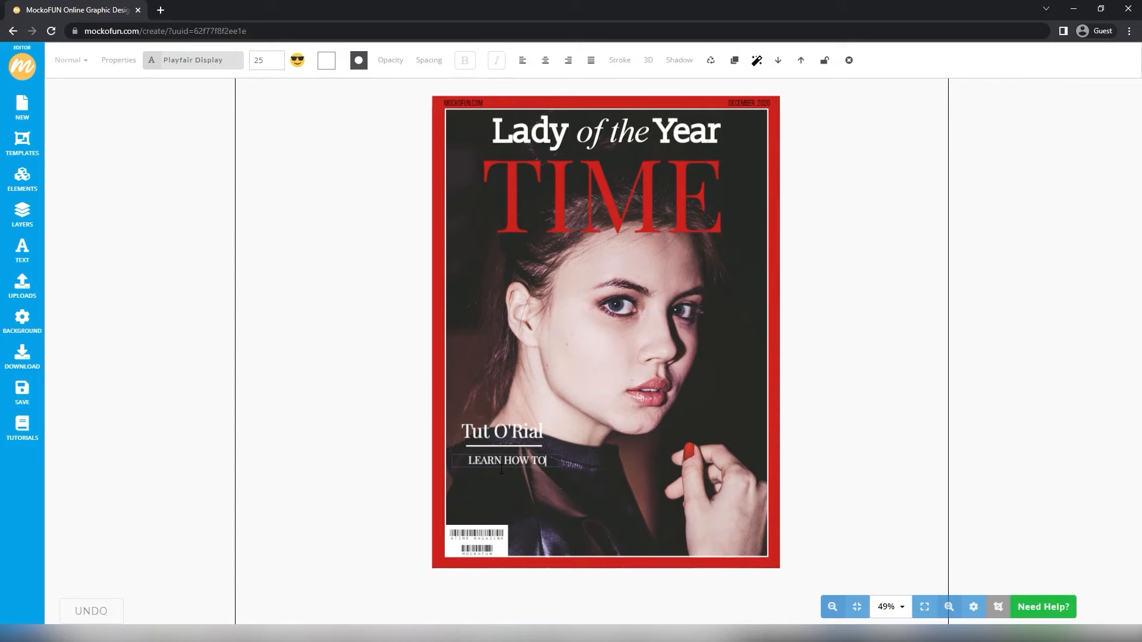
key(Return)
text(CREATE A CUSTO)
text(MAGAZINE COVER)
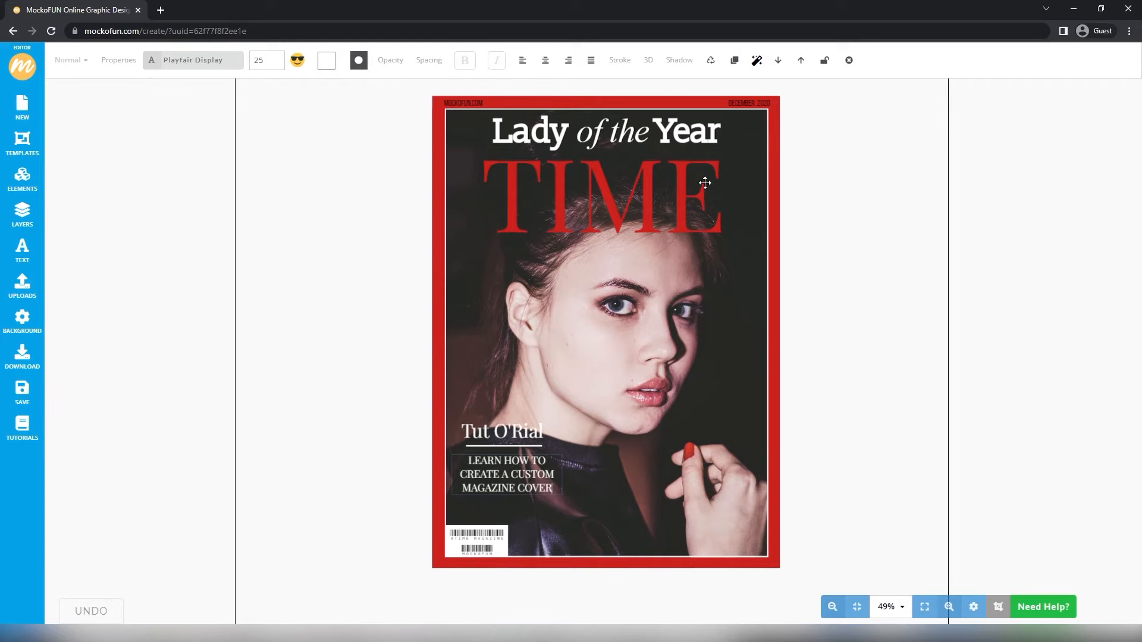
Step: Change the issue date in the cover's upper red border to "AUGUST 2022"
click(754, 104)
click(757, 103)
key(ctrl+a)
text(AUGUST 2022)
click(896, 245)
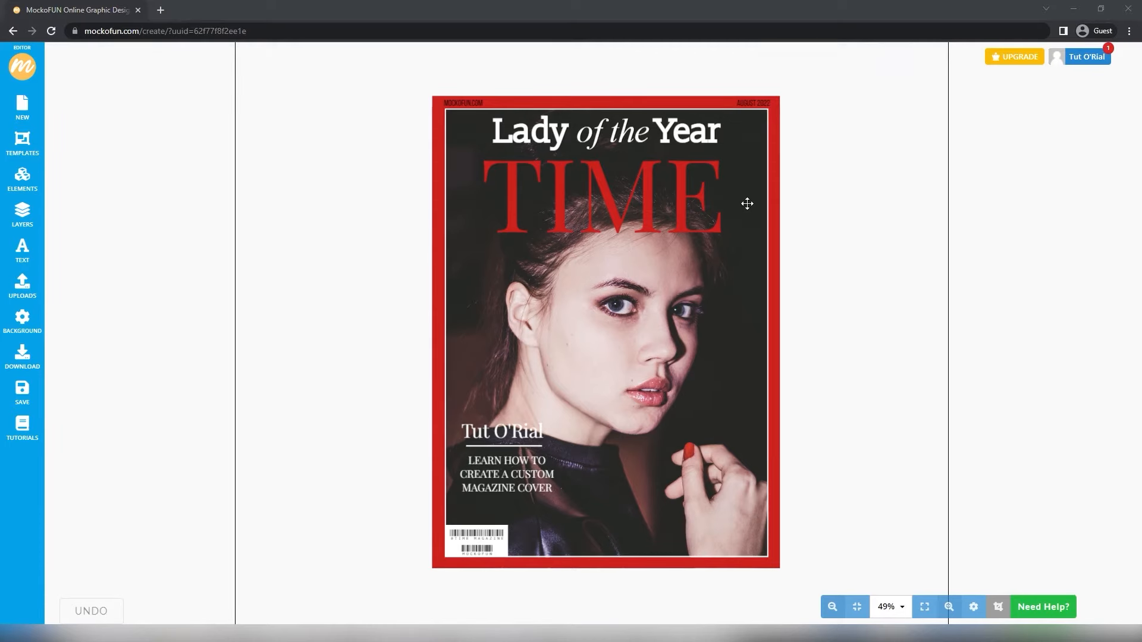
Step: Try other text colours on the "Lady of the Year" headline, ending on white
click(560, 133)
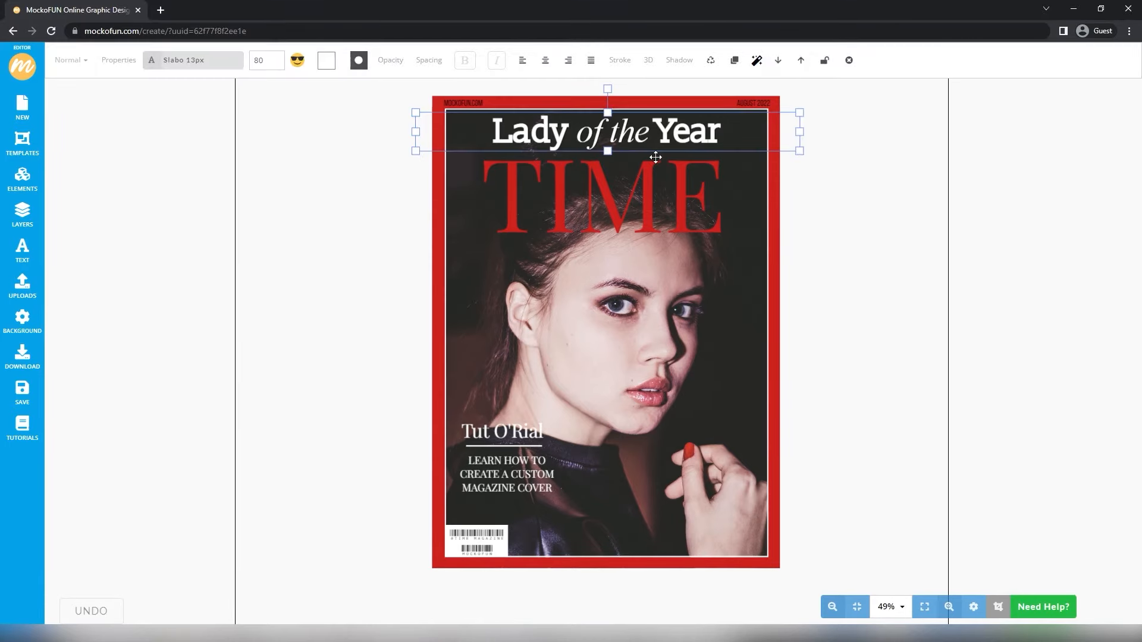
click(325, 67)
click(330, 125)
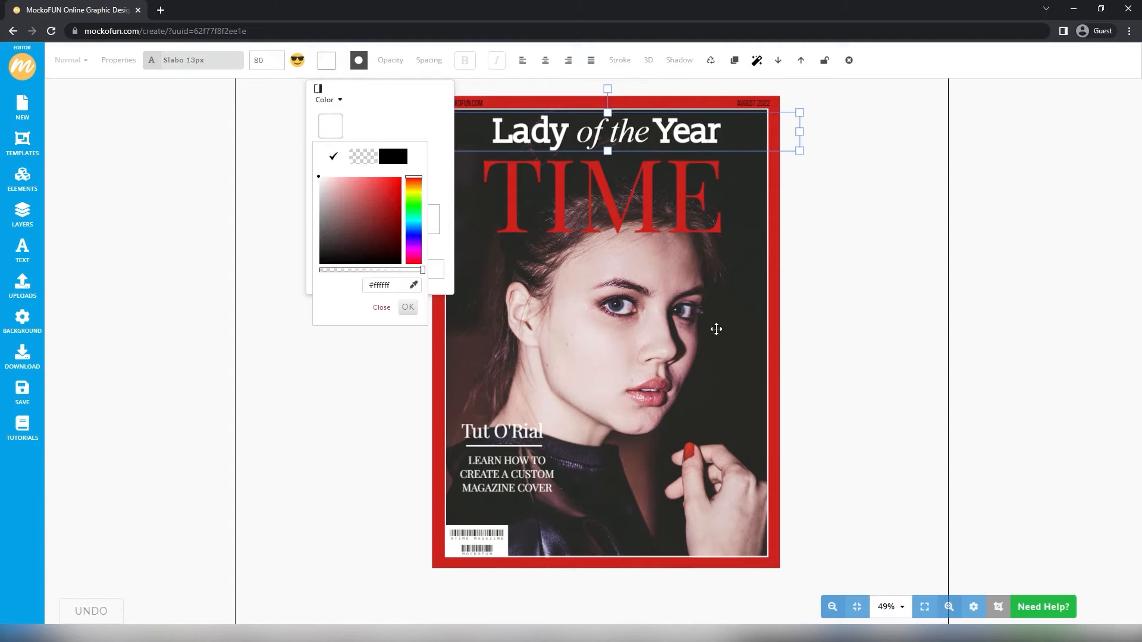
mouse_move(364, 194)
mouse_down()
mouse_move(383, 181)
mouse_move(326, 190)
mouse_move(304, 166)
mouse_up()
Step: Set the text colour of the name above the divider to red #c63b3b
click(505, 436)
click(325, 60)
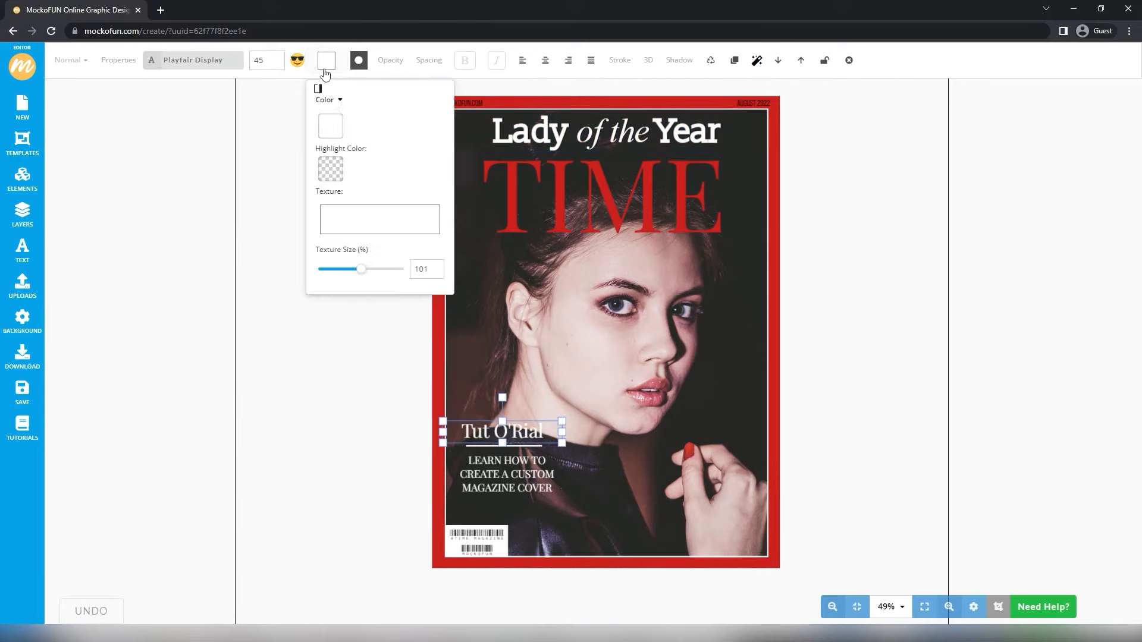
click(326, 129)
mouse_move(367, 187)
mouse_down()
mouse_move(350, 188)
mouse_move(392, 192)
mouse_move(376, 196)
mouse_up()
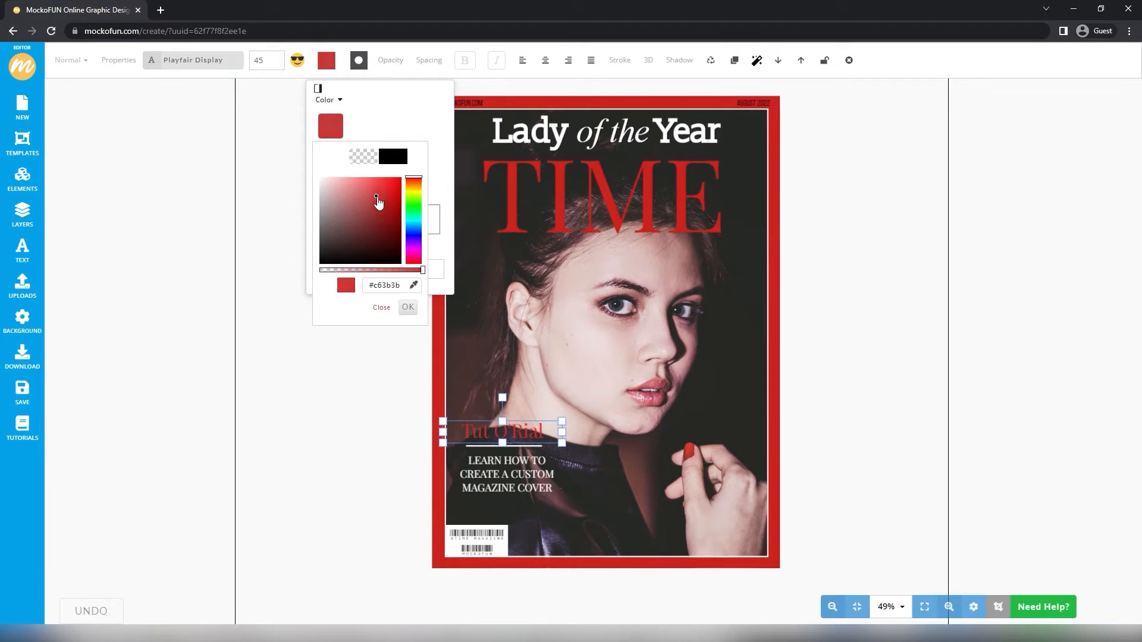
click(880, 267)
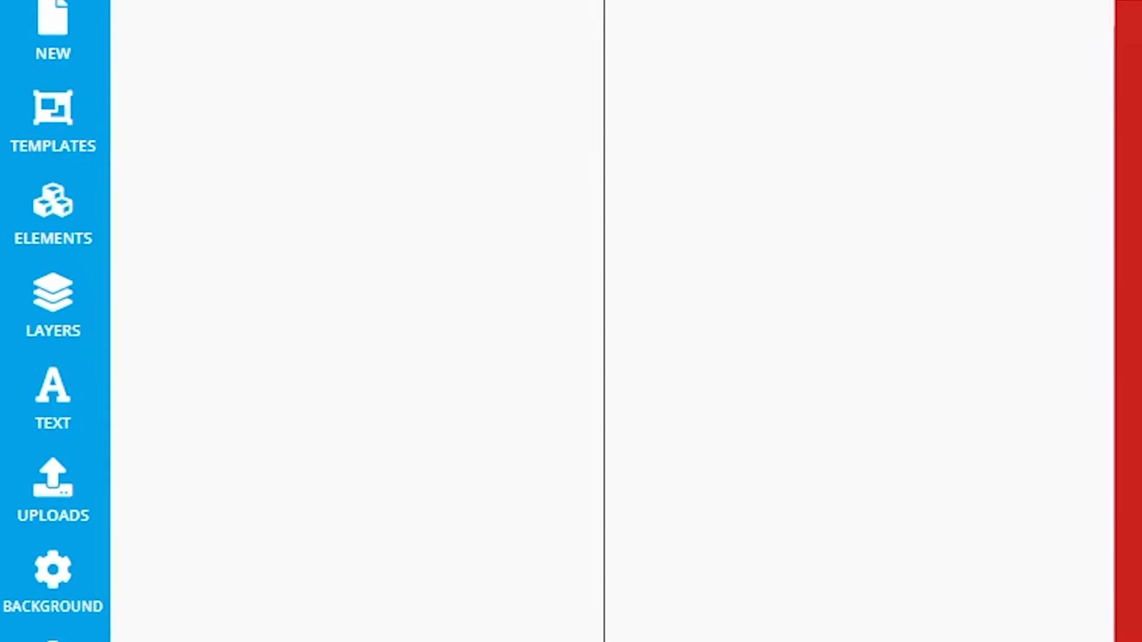
Step: Show the layer list, switch the AUGUST 2022 layer's visibility off and on, and hide the YOUR IMAGE HERE layer
click(82, 308)
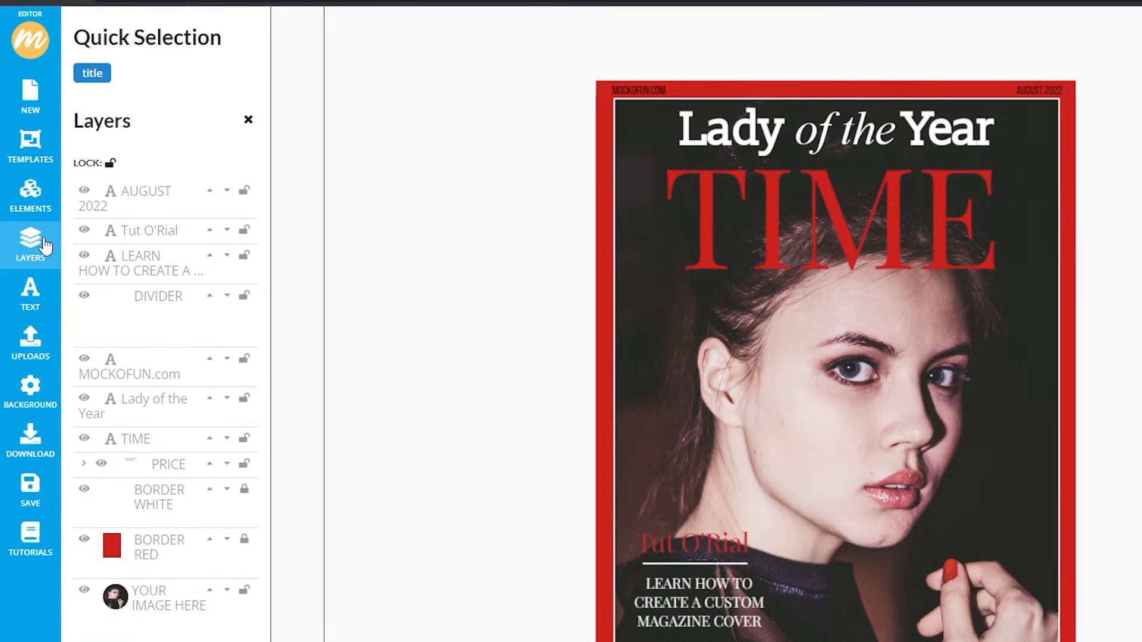
click(84, 191)
click(84, 191)
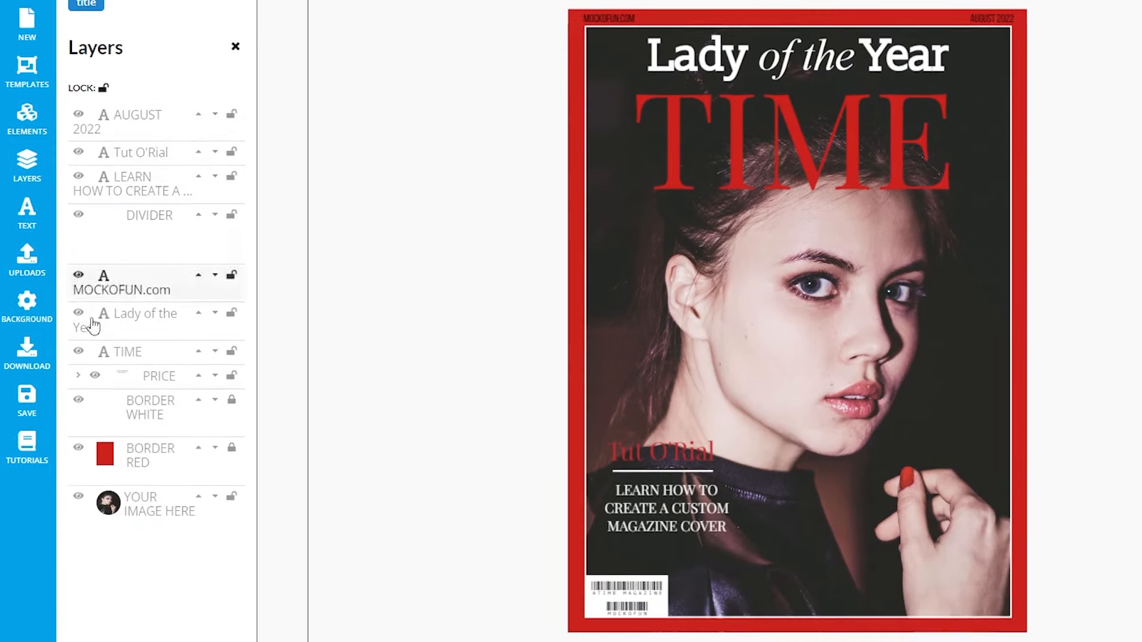
click(84, 589)
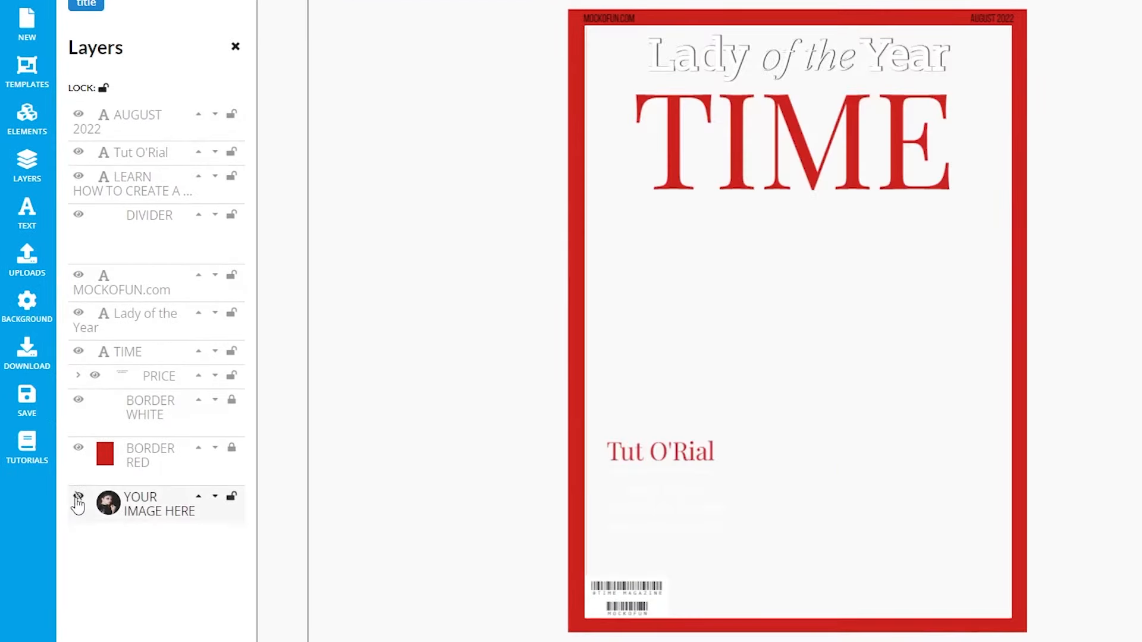
Step: Make the YOUR IMAGE HERE layer visible again and switch the BORDER RED layer's visibility off and on
click(78, 497)
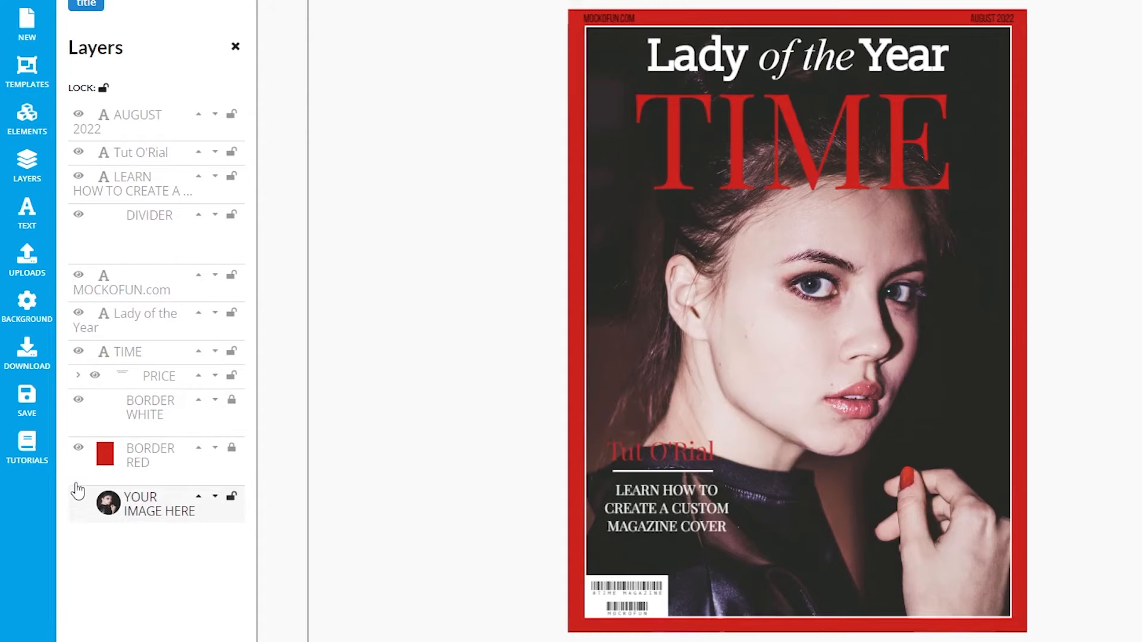
click(78, 449)
click(78, 448)
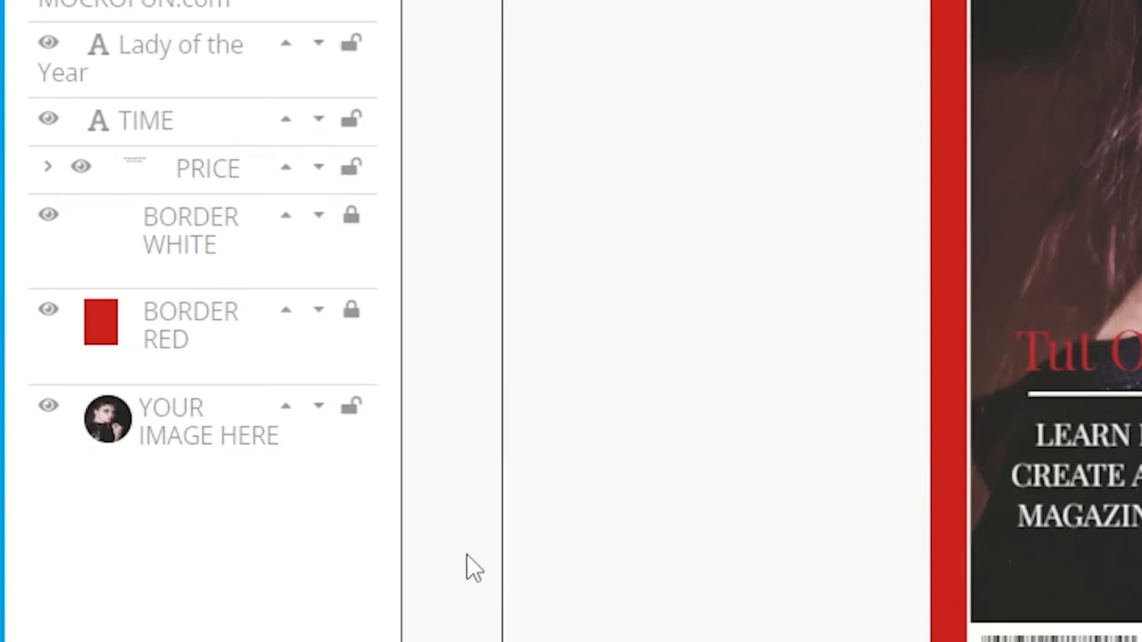
Step: Raise the YOUR IMAGE HERE layer from the bottom of the layer stack to just above the Lady of the Year layer
click(286, 408)
click(286, 312)
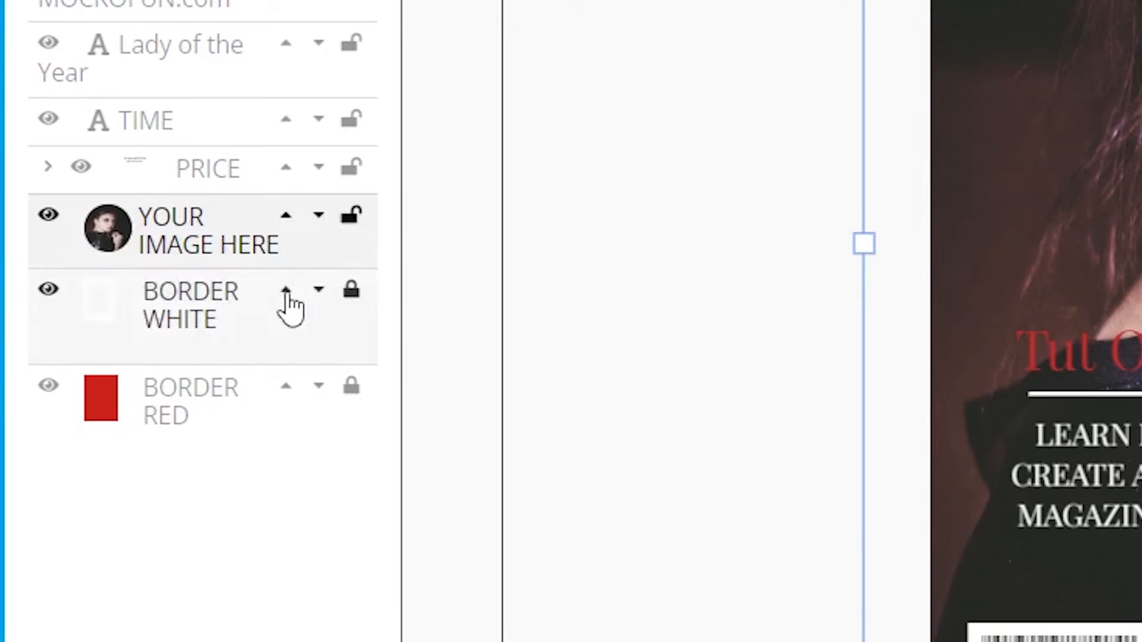
click(286, 217)
click(287, 167)
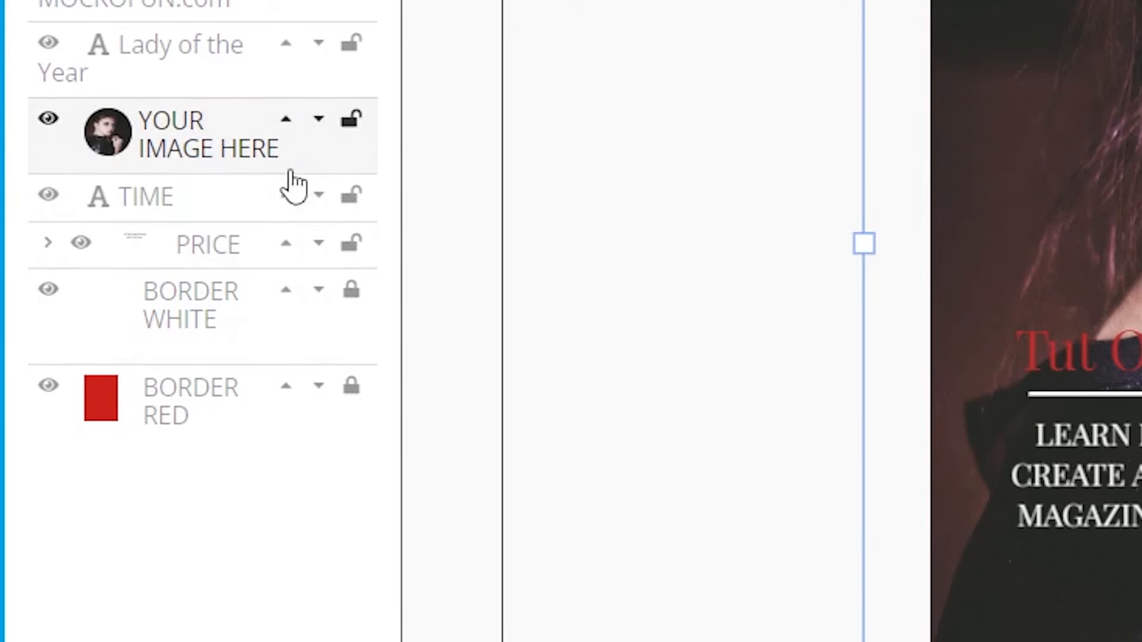
click(287, 120)
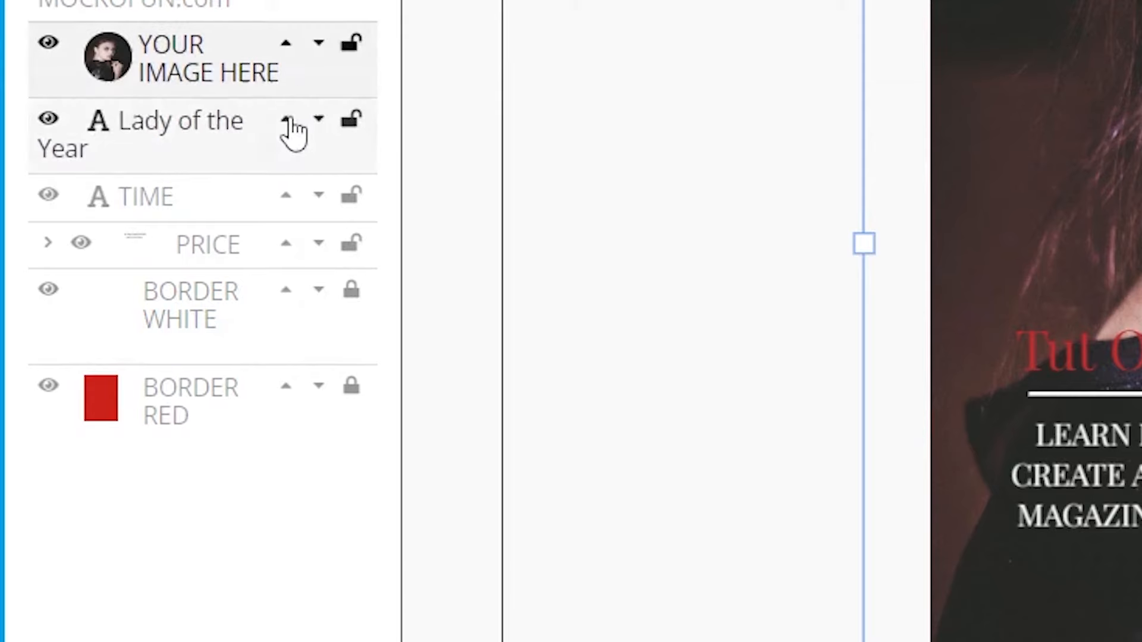
Step: Lower the YOUR IMAGE HERE layer back to the bottom of the layer stack, below BORDER RED
click(320, 44)
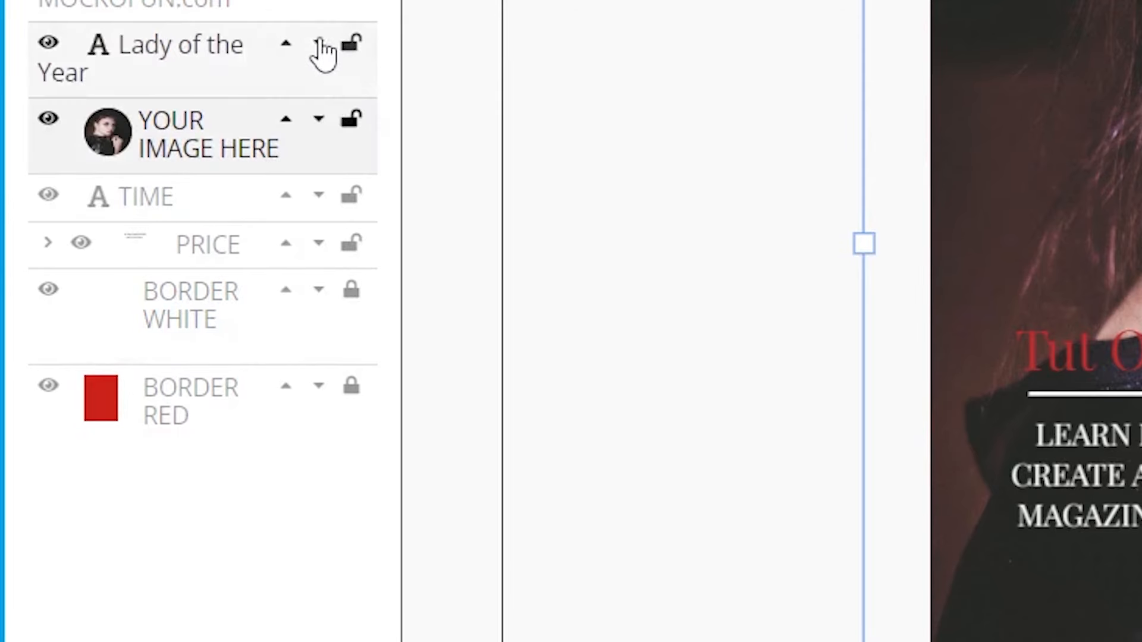
click(319, 120)
click(319, 168)
click(320, 217)
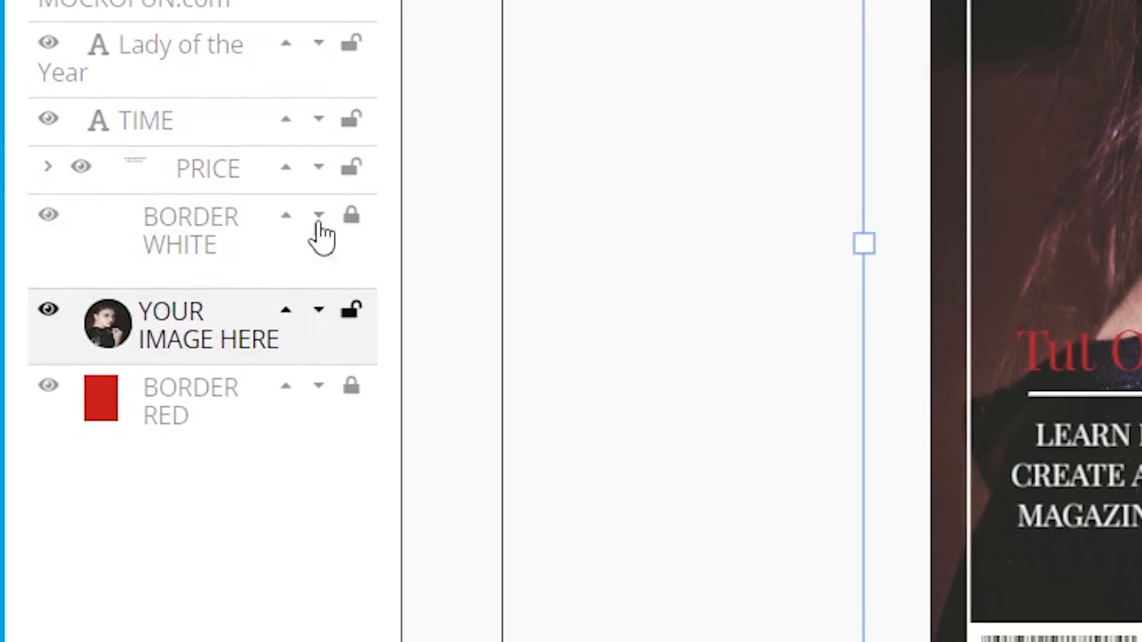
click(320, 310)
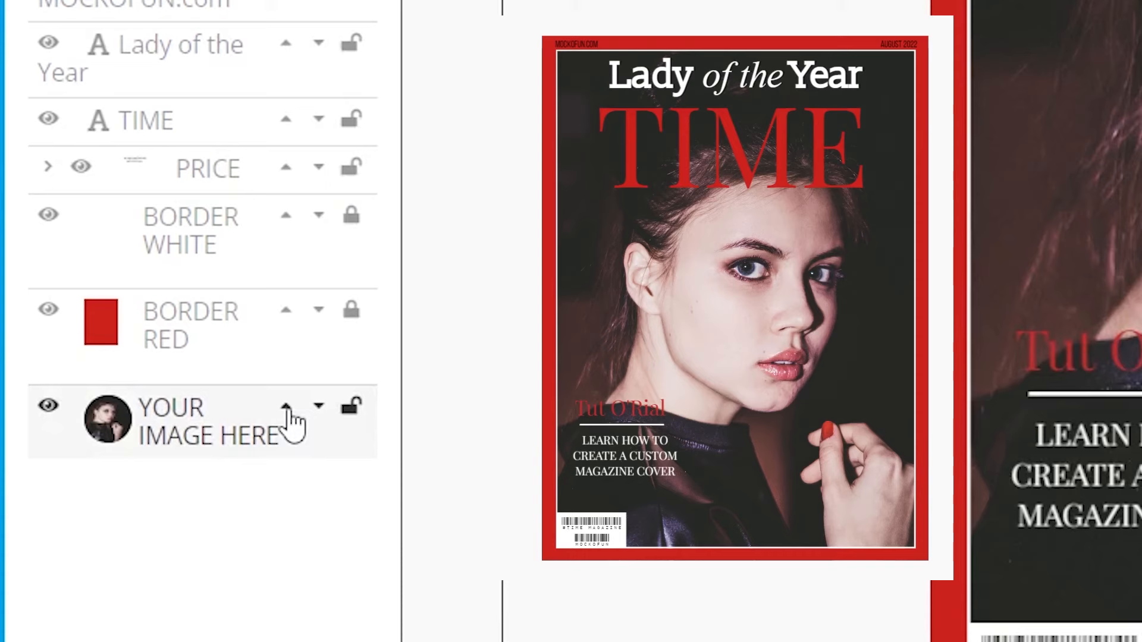
Step: Move the YOUR IMAGE HERE layer up one position at a time again until it is above Lady of the Year
click(286, 406)
click(286, 310)
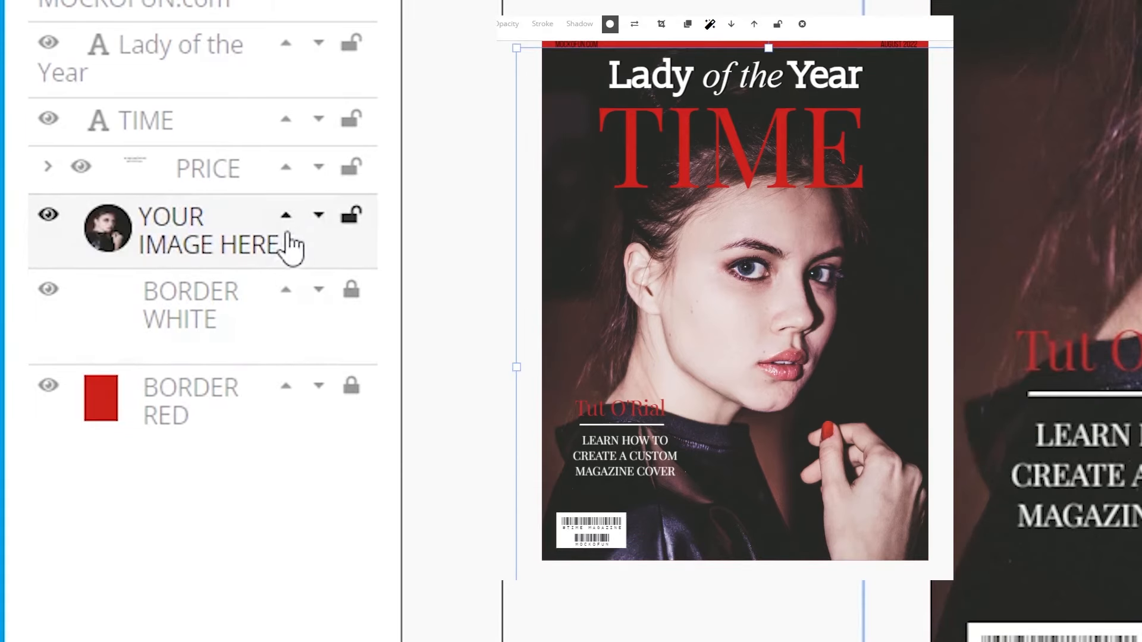
click(286, 216)
click(286, 167)
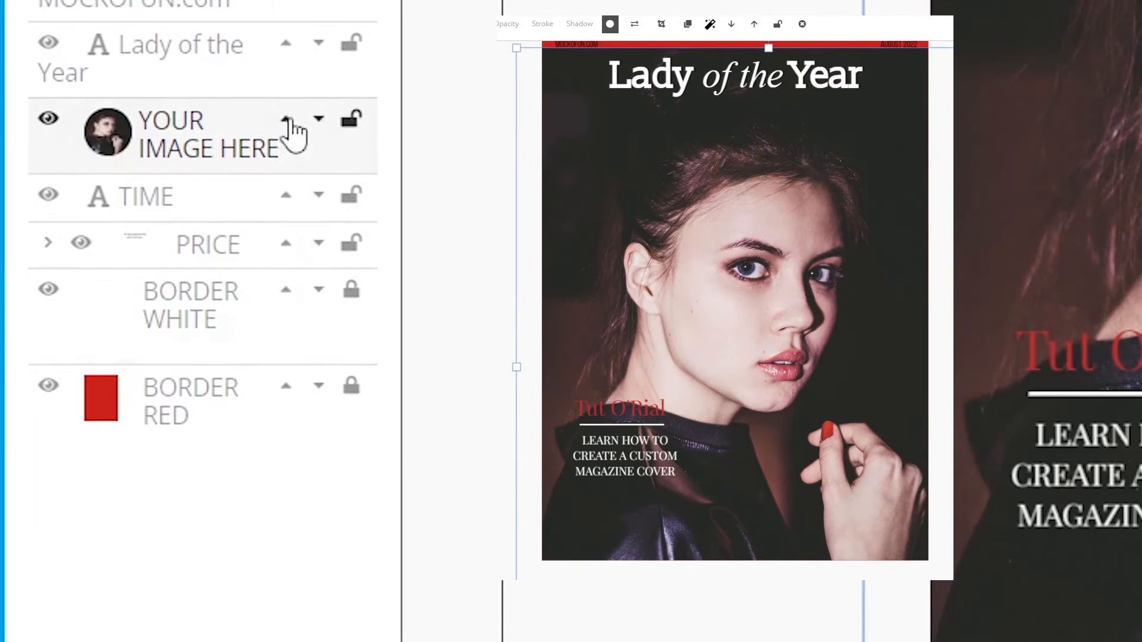
click(286, 119)
Step: Return the YOUR IMAGE HERE layer beneath the texts, PRICE, BORDER WHITE and BORDER RED layers
click(319, 42)
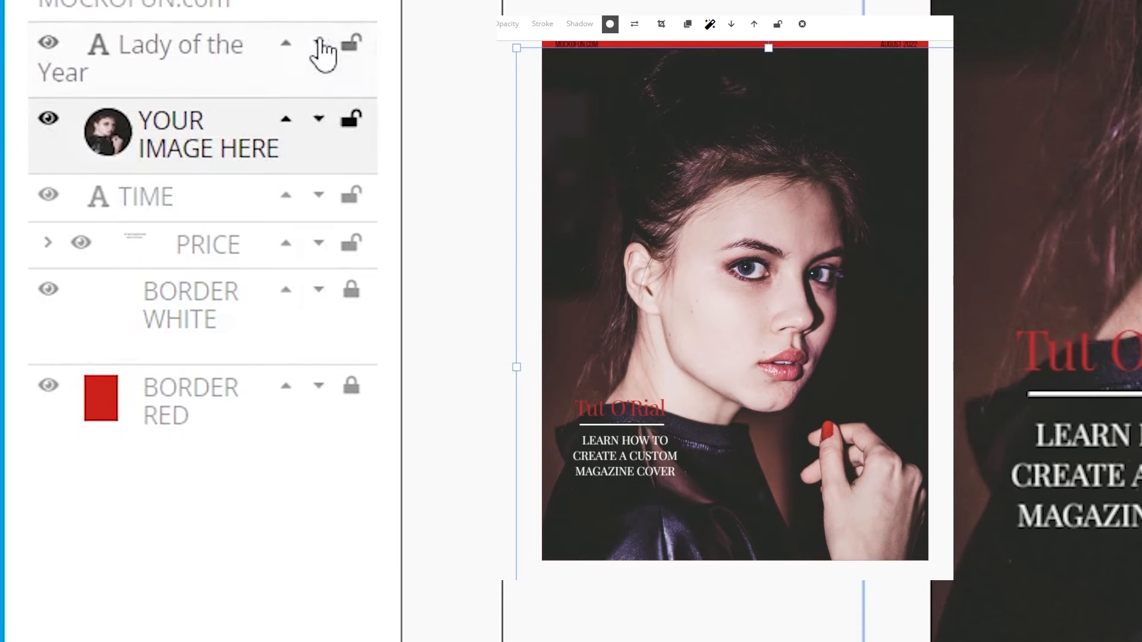
click(318, 119)
click(319, 167)
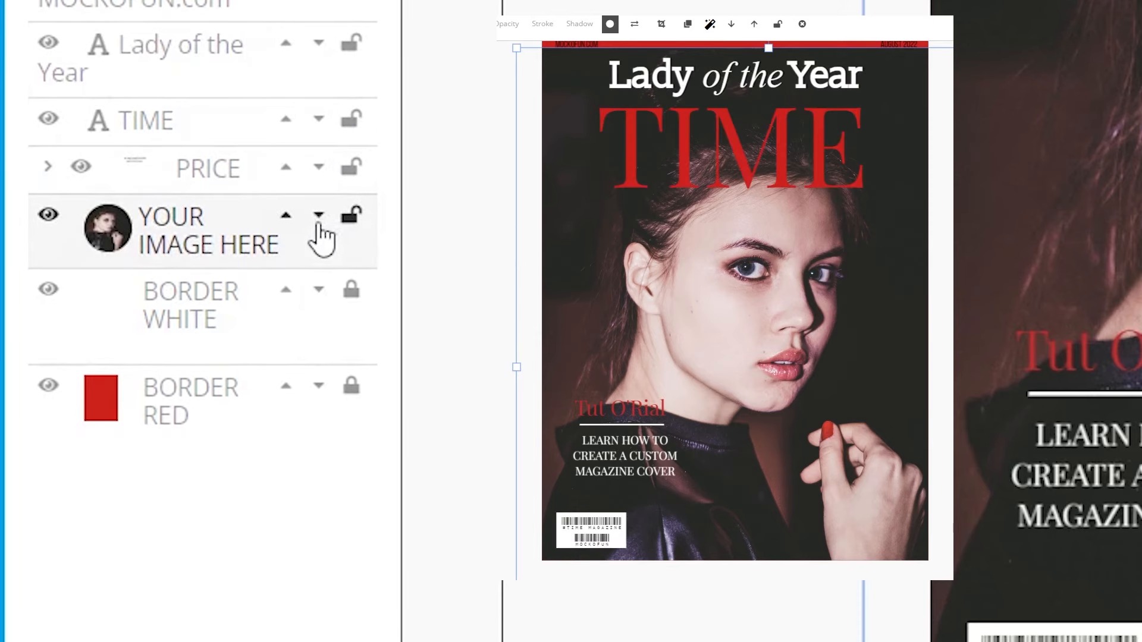
click(319, 214)
click(319, 310)
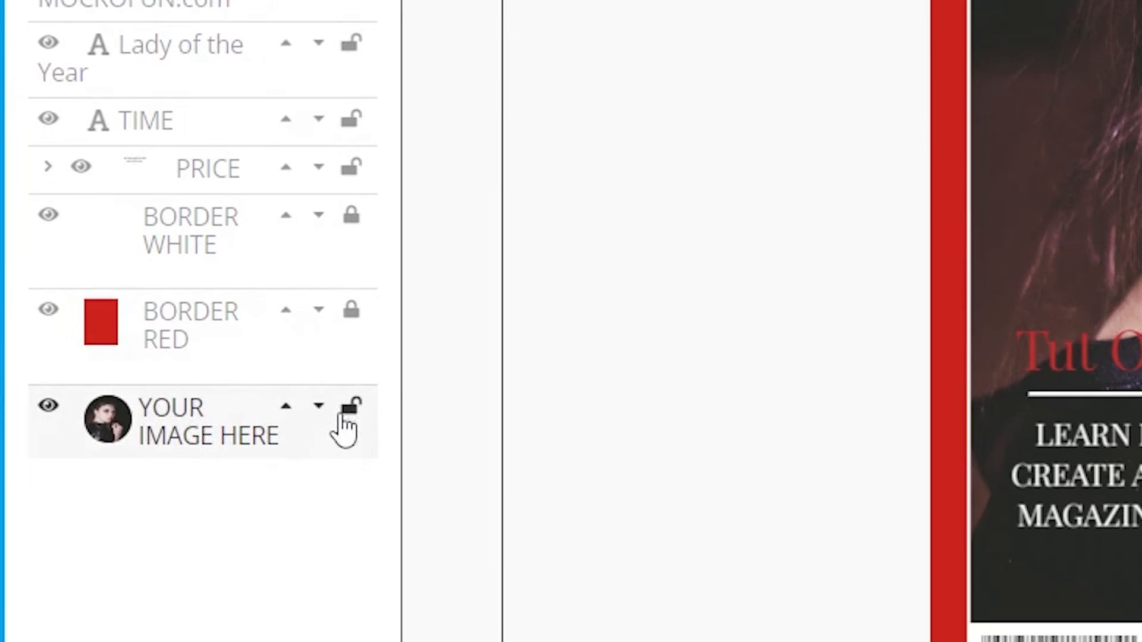
Step: Lock and unlock the YOUR IMAGE HERE layer, and lock and unlock all layers at once
click(343, 415)
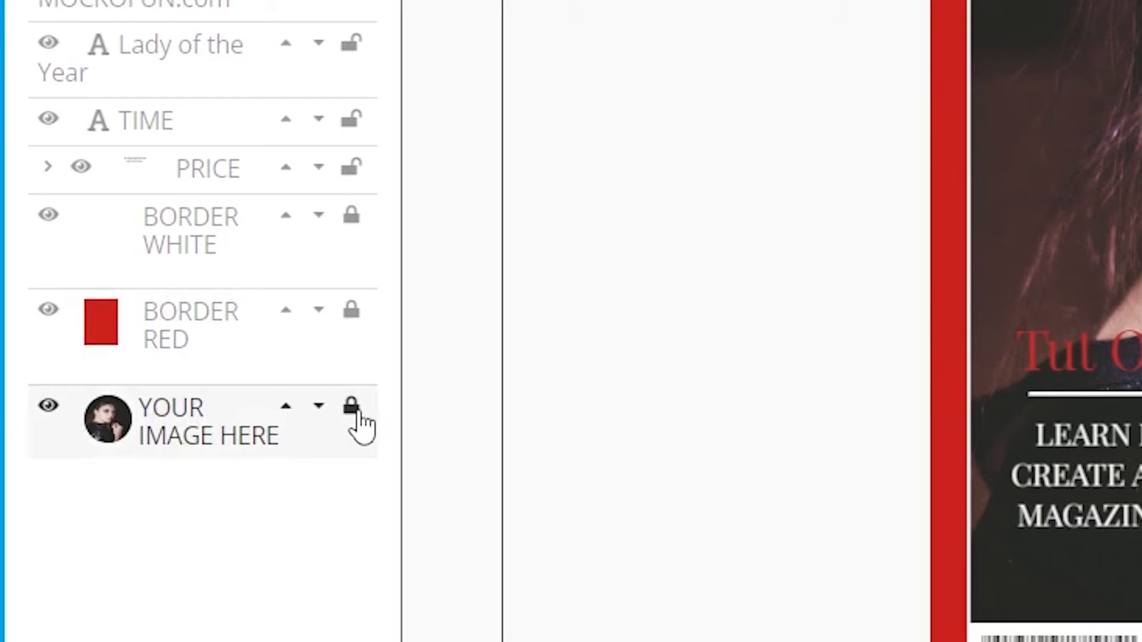
click(352, 408)
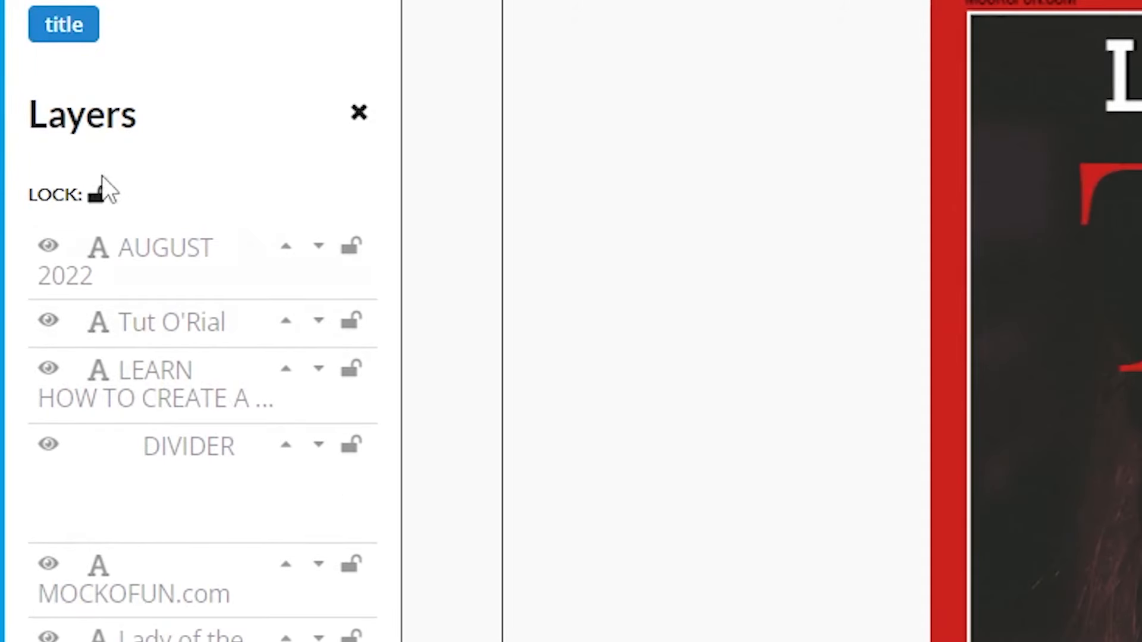
click(103, 200)
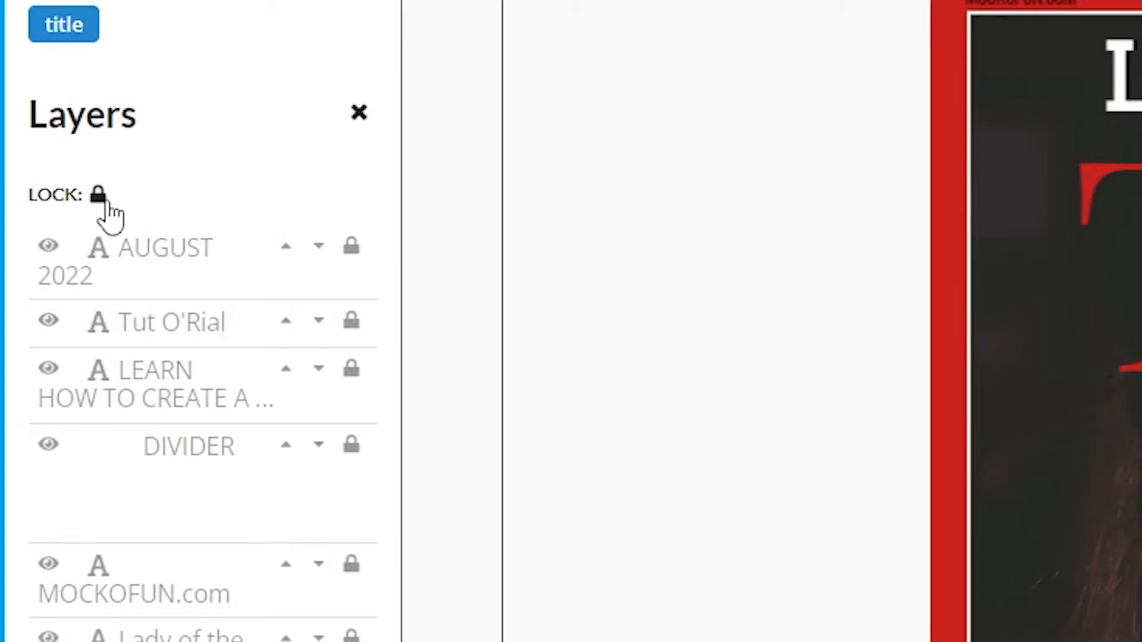
click(110, 217)
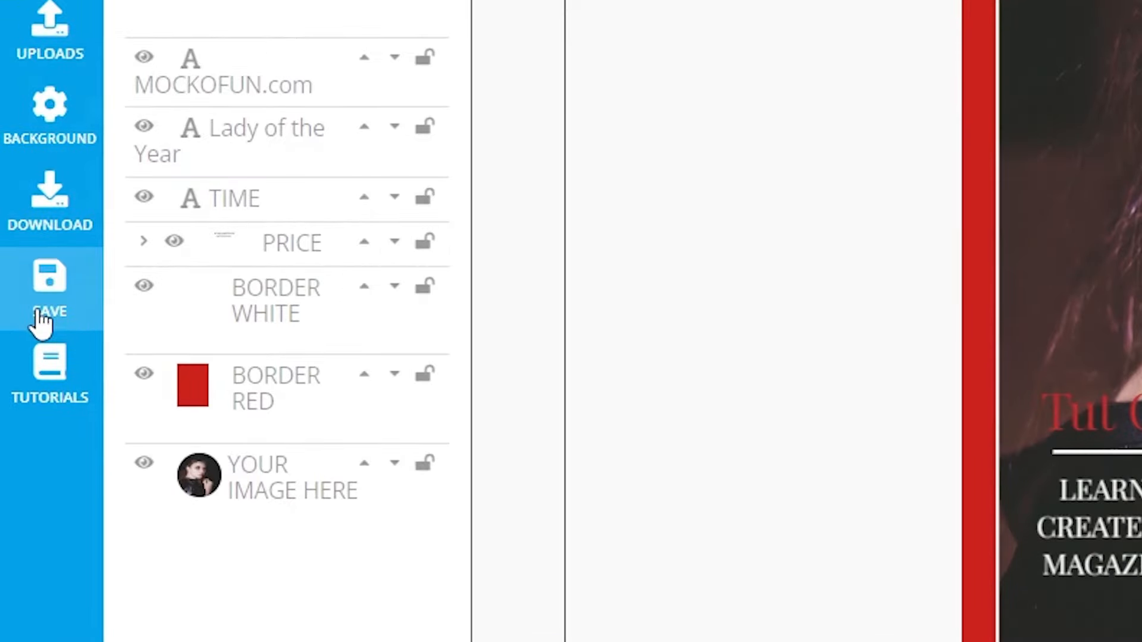
Step: Save the cover design and open the list of download file types
click(41, 324)
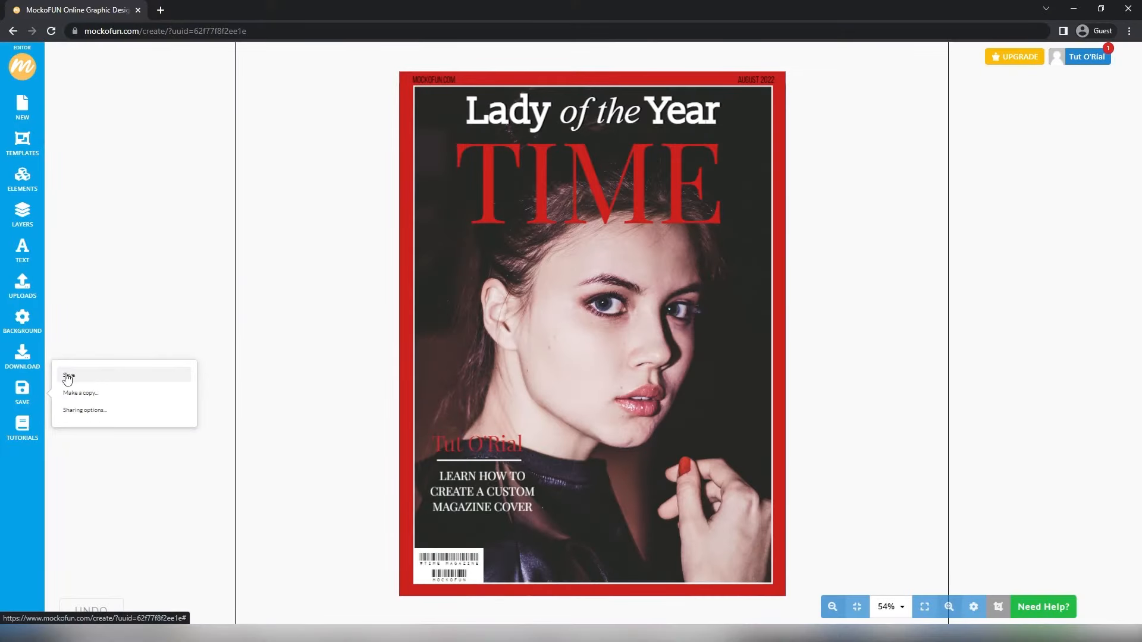
click(67, 376)
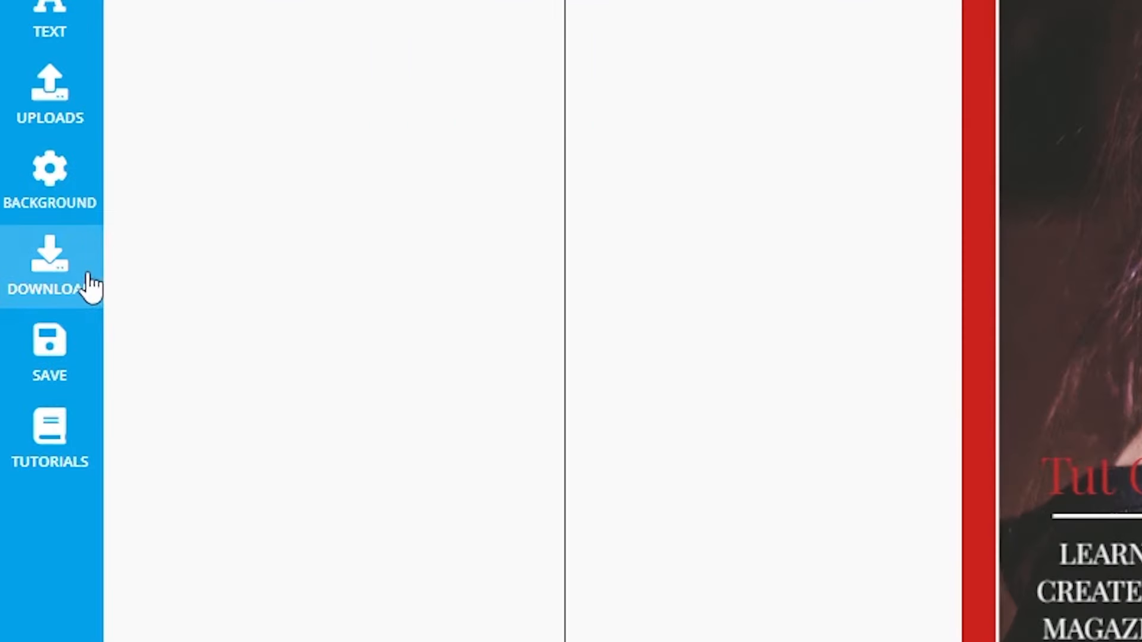
click(89, 285)
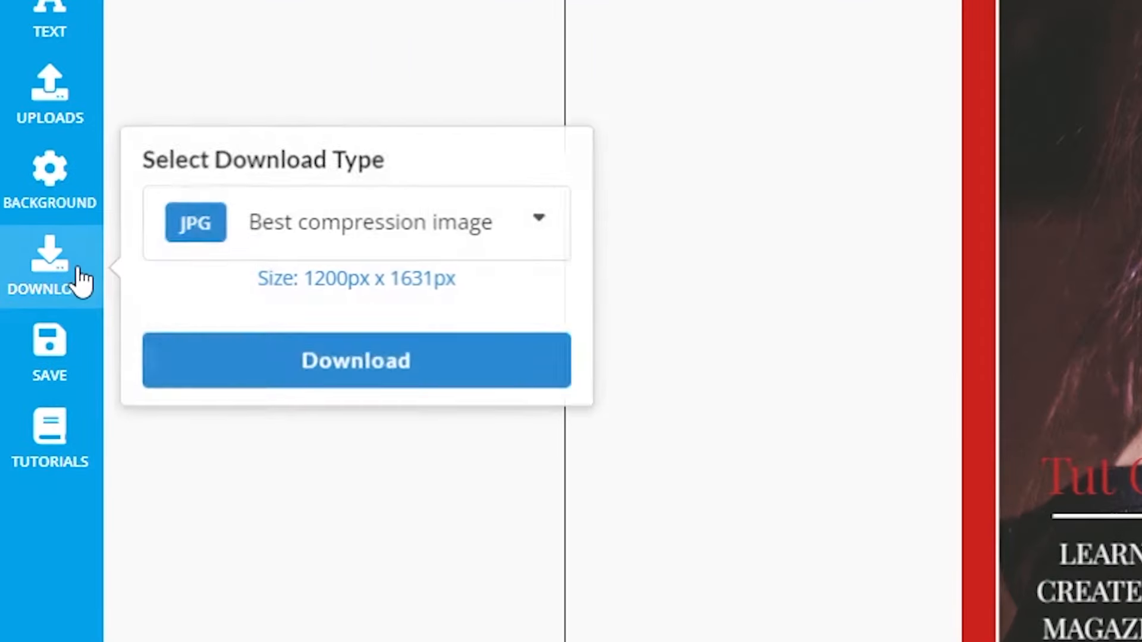
click(164, 249)
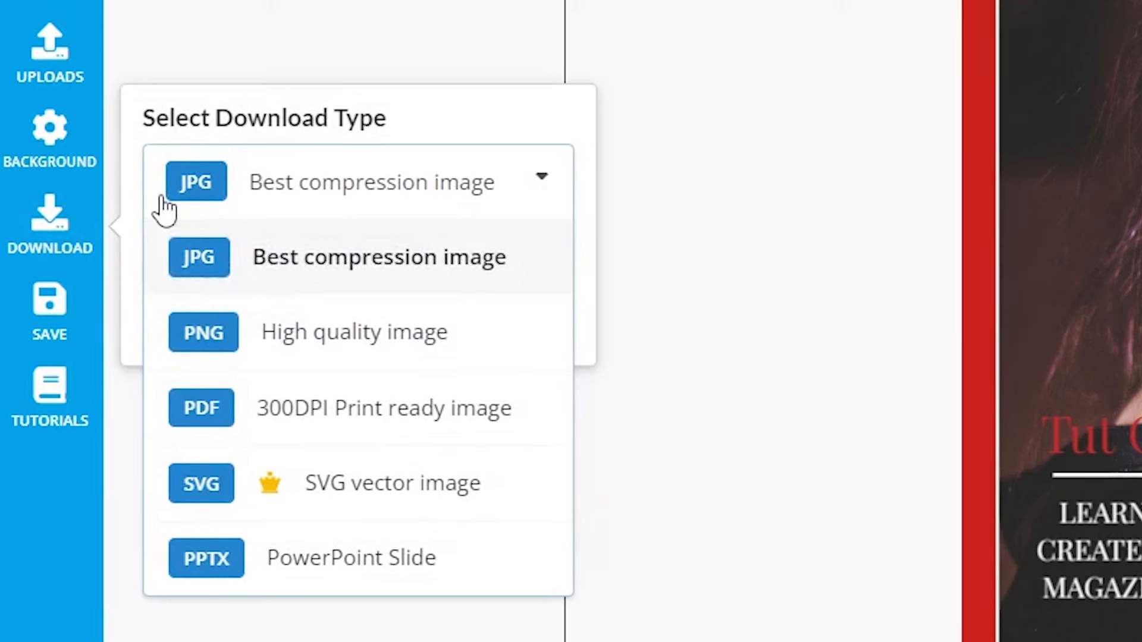